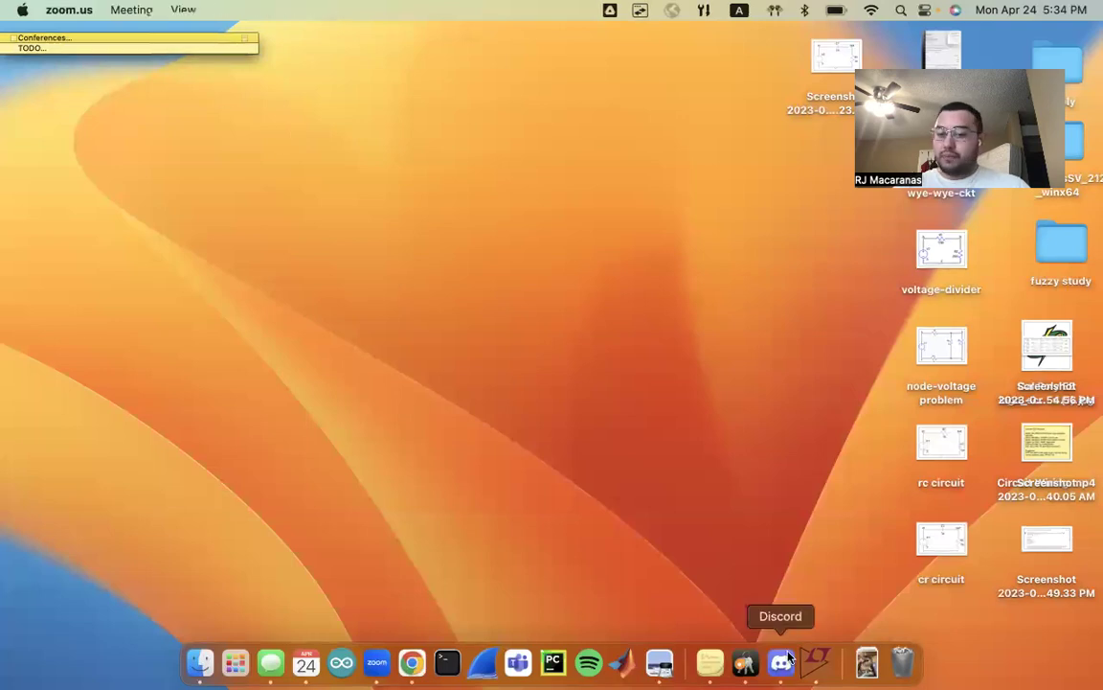
Launch LTspice from the Dock so its Welcome dialog appears
{"action": "left_click", "coordinate": [816, 662]}
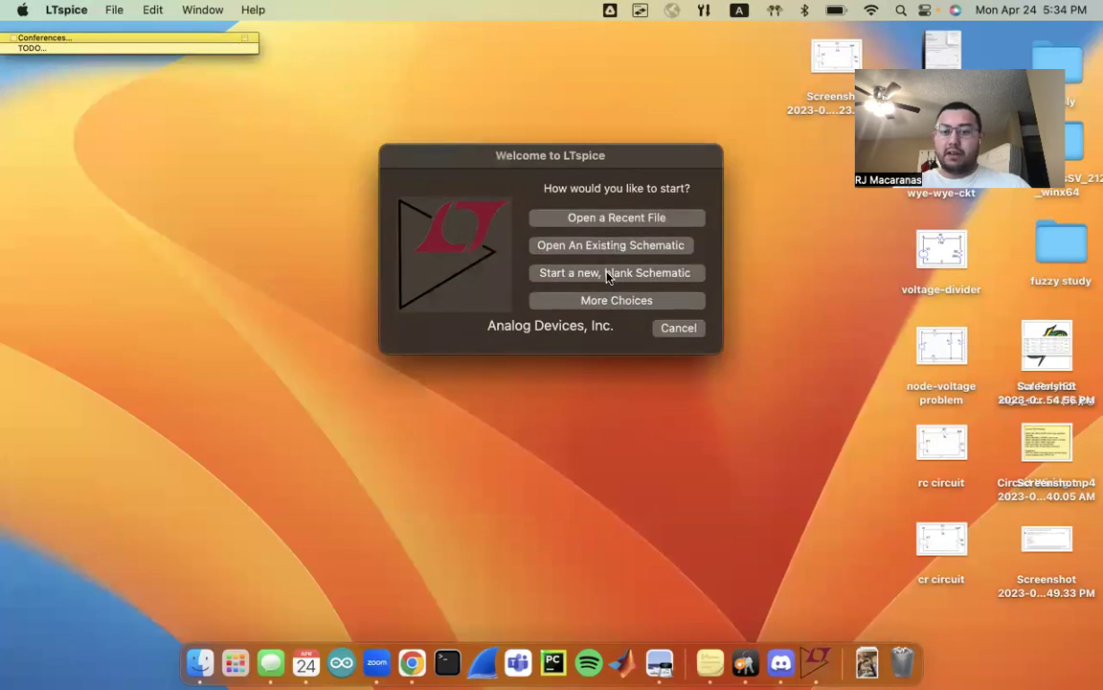
Start a blank schematic, make its window taller, and place voltage source V1
{"action": "left_click", "coordinate": [609, 274]}
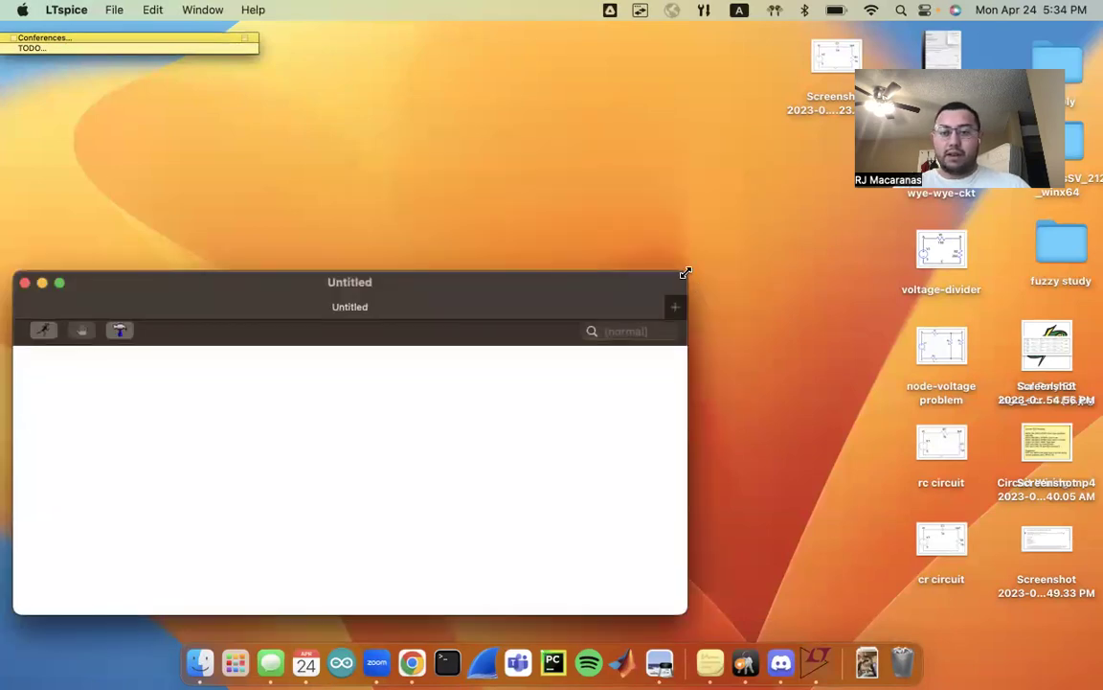
{"action": "left_click_drag", "start_coordinate": [686, 273], "coordinate": [642, 57]}
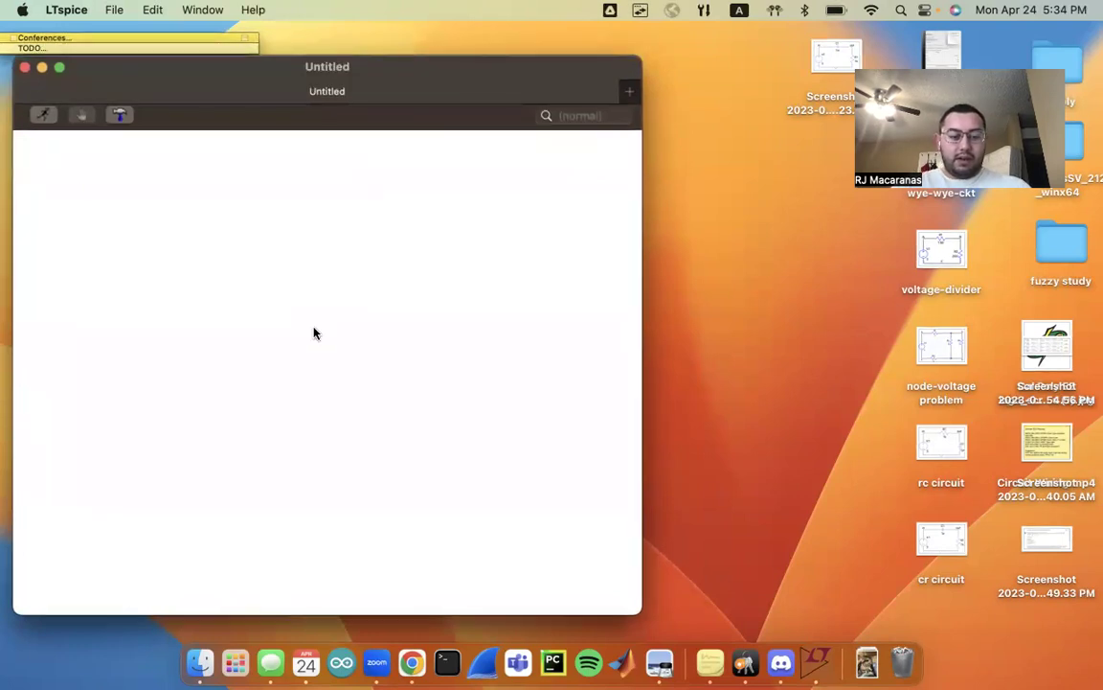
{"action": "type", "text": "pvo"}
{"action": "key", "text": "Return"}
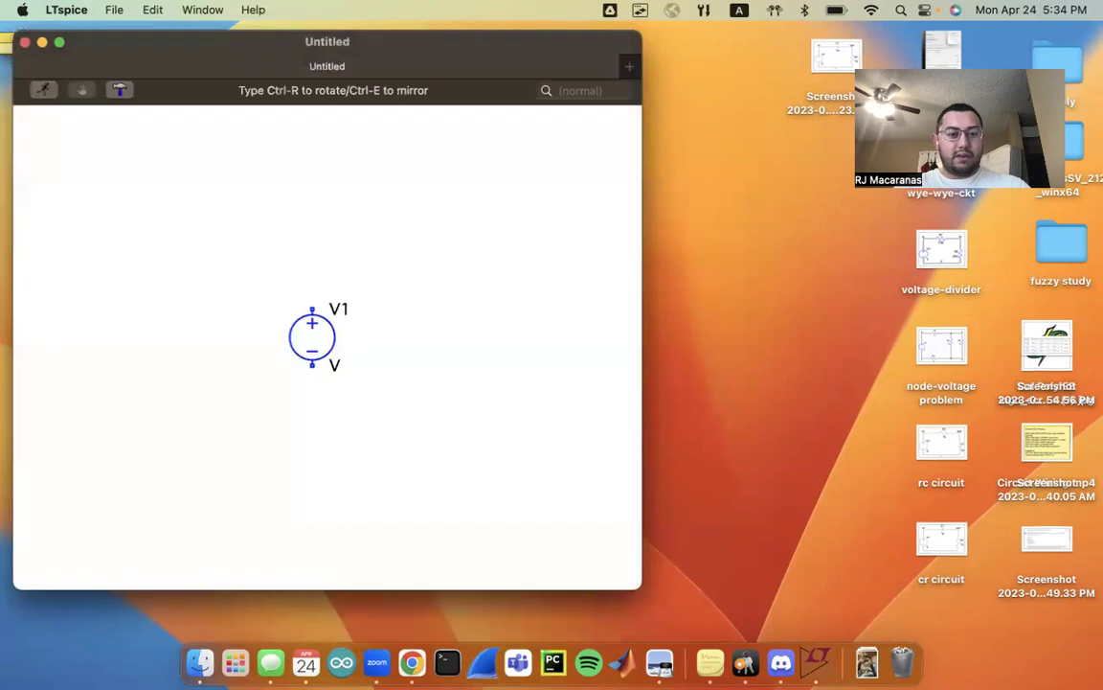
{"action": "left_click", "coordinate": [221, 290]}
Add inductor L1, mirrored and rotated to lie horizontally above the source
{"action": "type", "text": "p"}
{"action": "type", "text": "ind"}
{"action": "key", "text": "Return"}
{"action": "key", "text": "ctrl+e"}
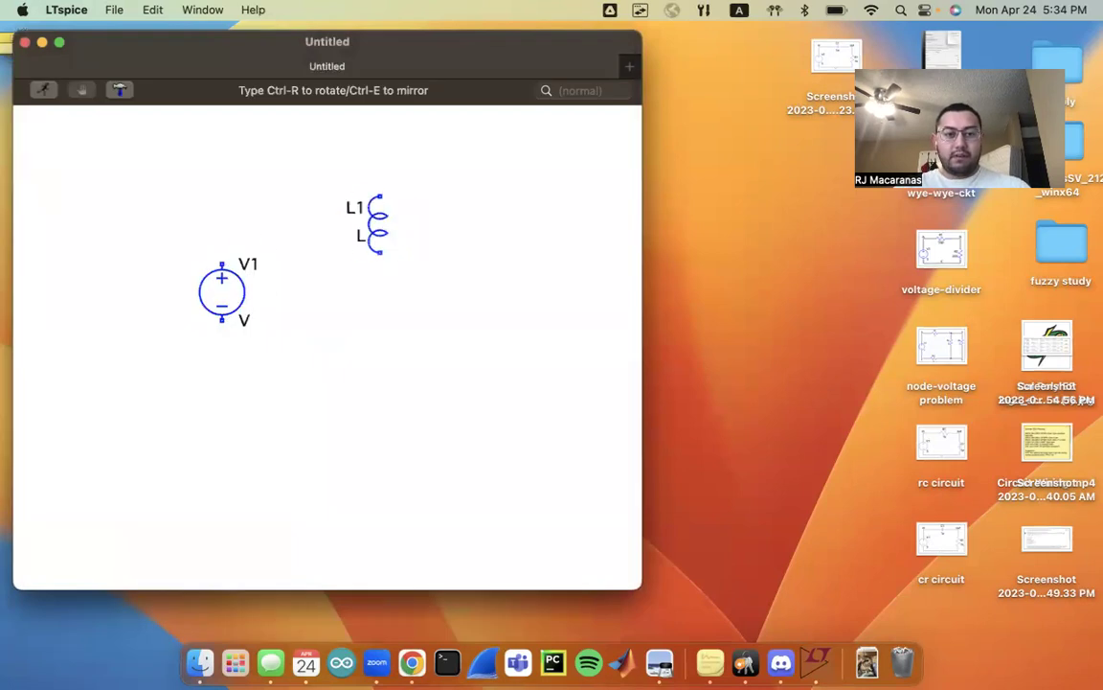
{"action": "key", "text": "ctrl+r"}
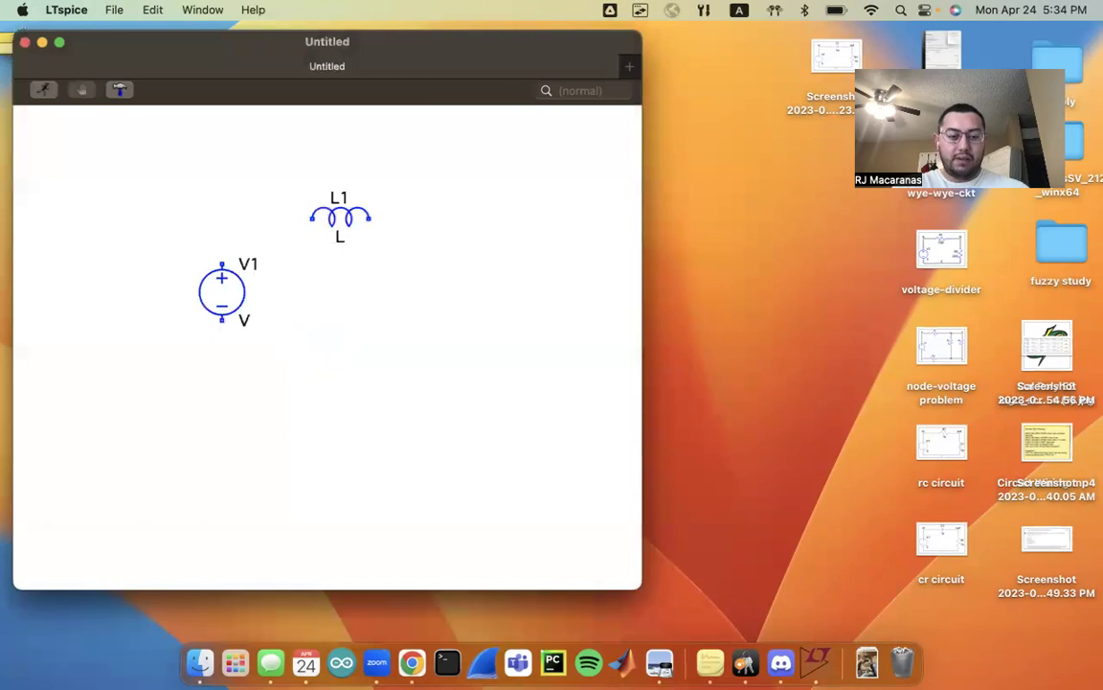
Place capacitor C1 to the right of V1
{"action": "key", "text": "F2"}
{"action": "type", "text": "cap"}
{"action": "key", "text": "Return"}
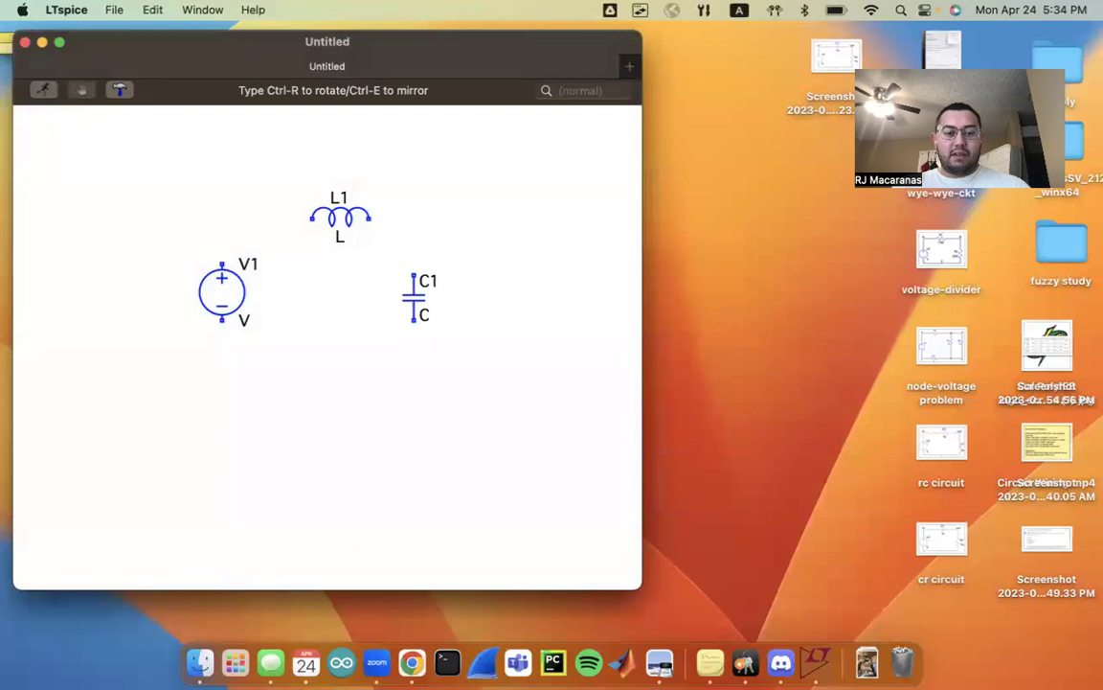
{"action": "left_click", "coordinate": [414, 297]}
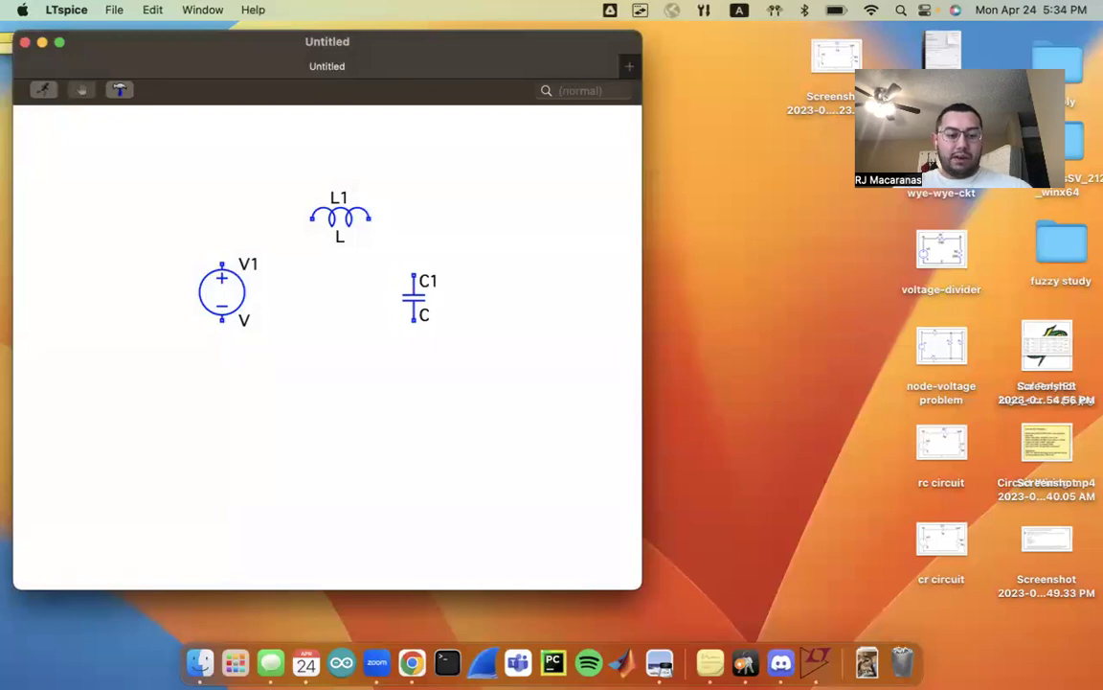
Wire V1, L1 and C1 into a closed series loop
{"action": "key", "text": "w"}
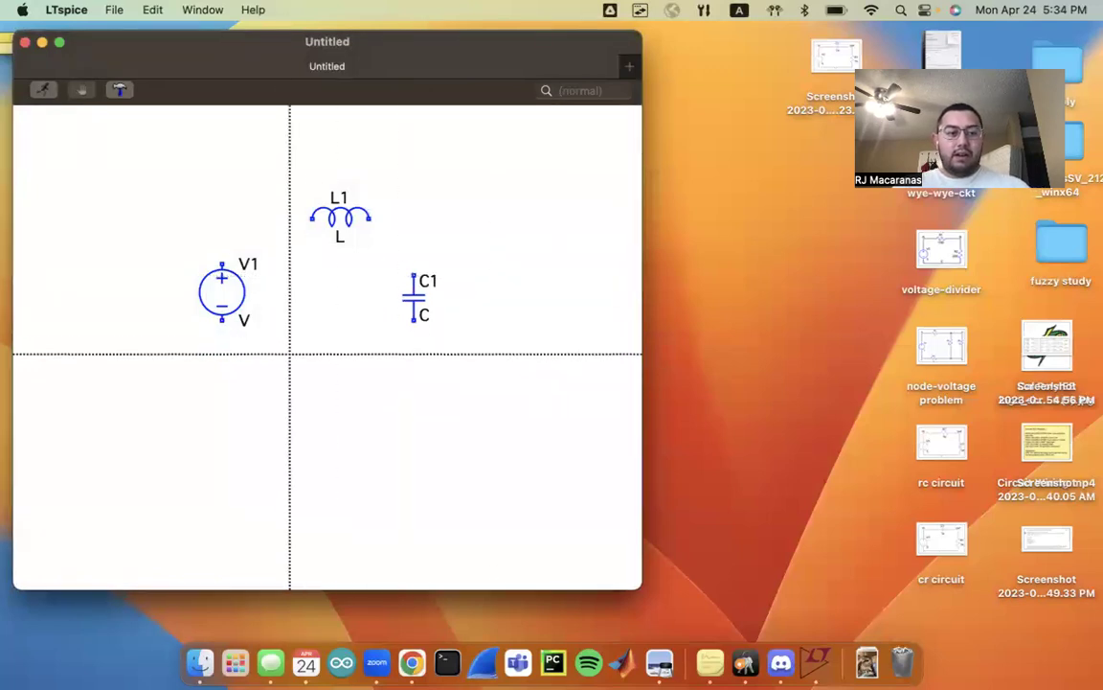
{"action": "left_click", "coordinate": [222, 342]}
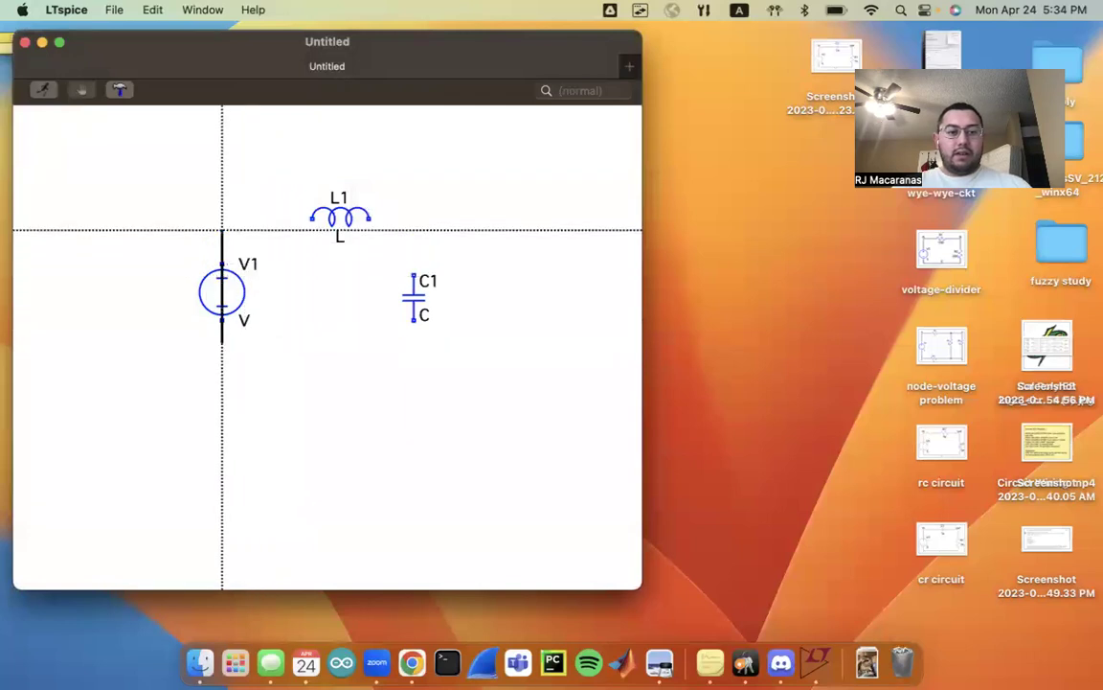
{"action": "left_click", "coordinate": [222, 219]}
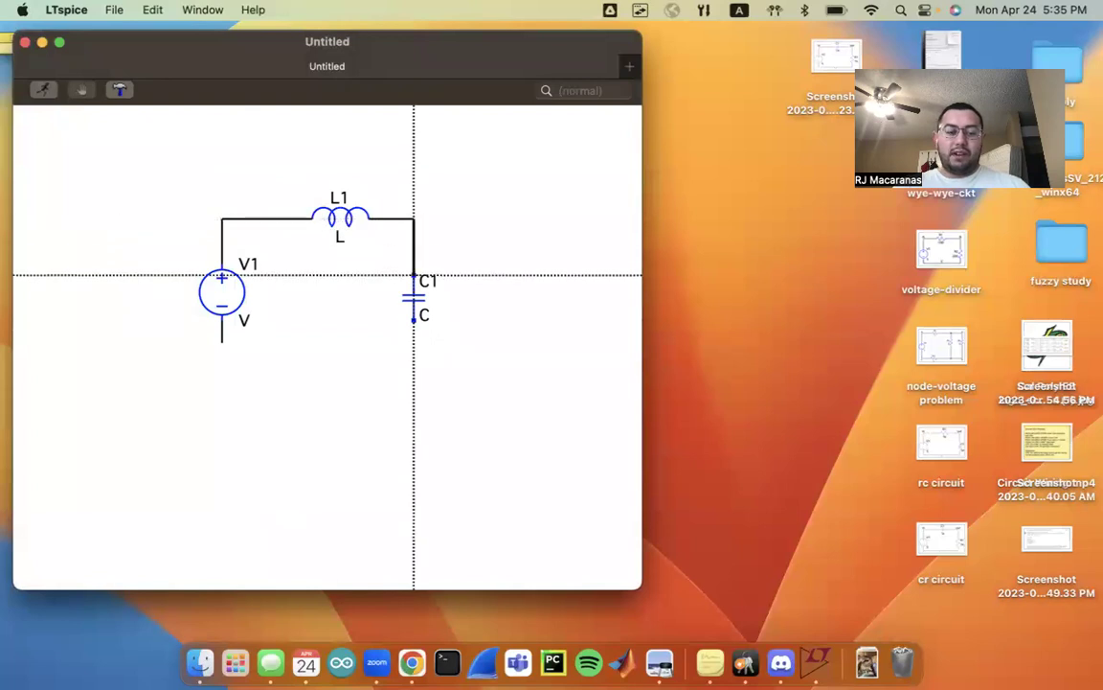
{"action": "left_click", "coordinate": [413, 342]}
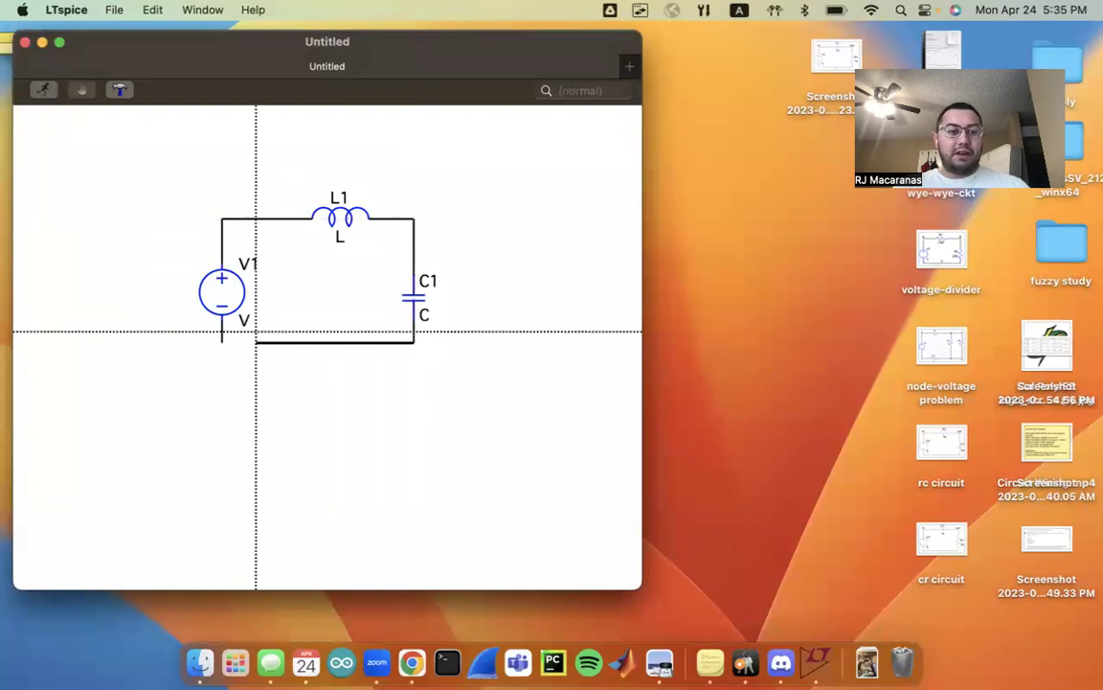
{"action": "left_click", "coordinate": [223, 342]}
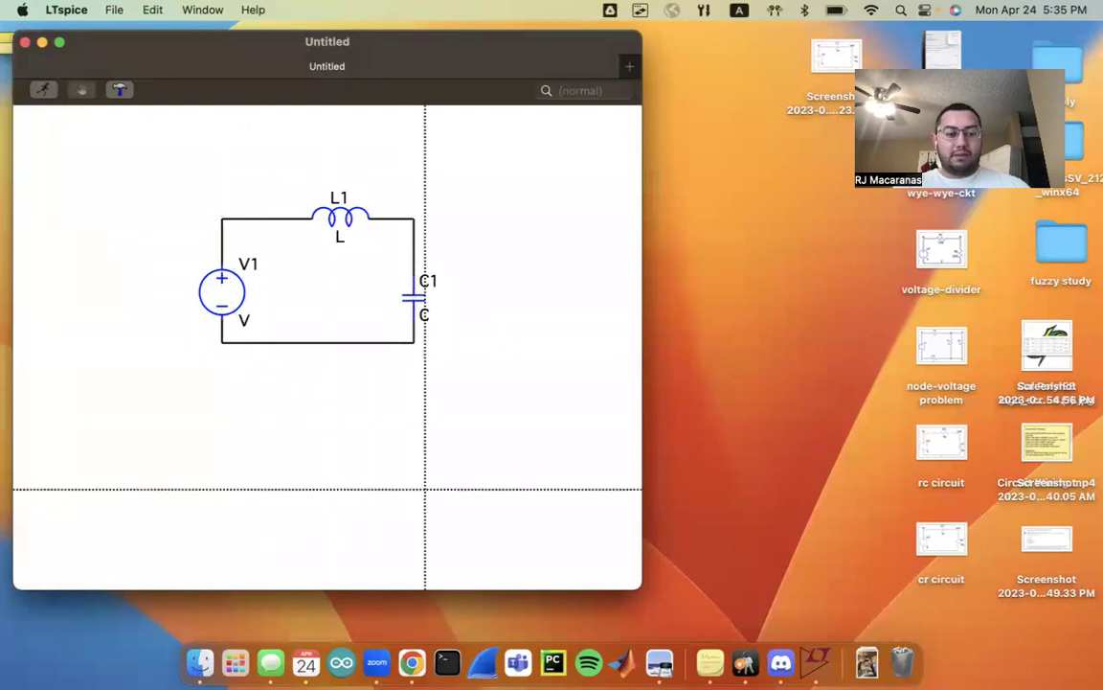
{"action": "key", "text": "Escape"}
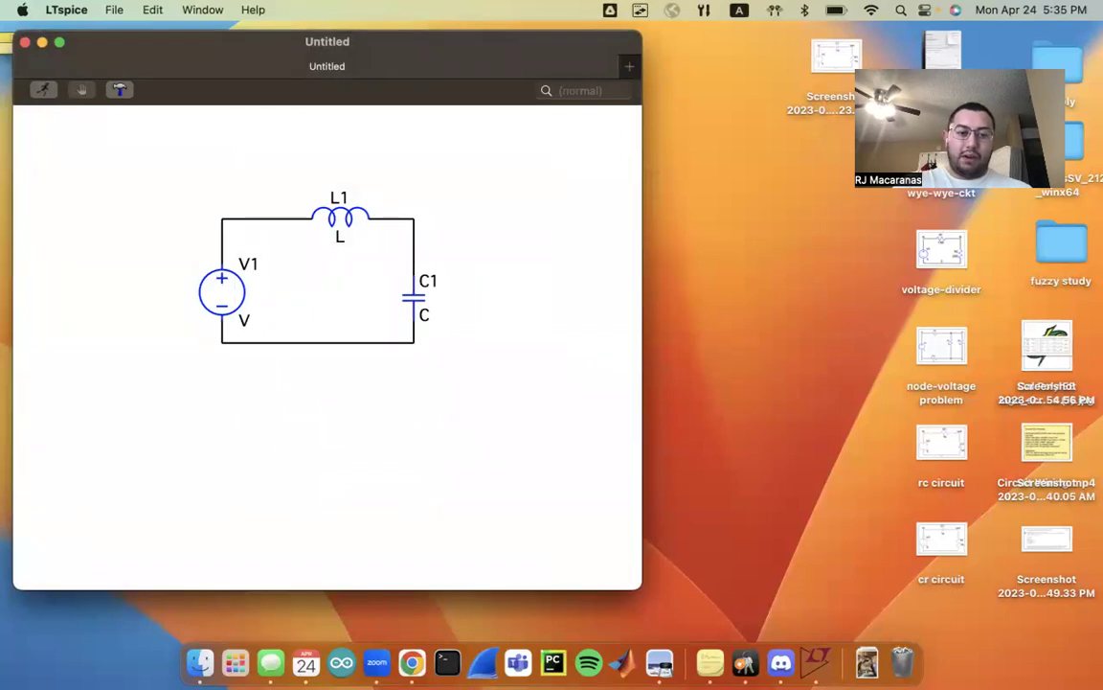
Place a ground symbol on the bottom wire
{"action": "key", "text": "n"}
{"action": "left_click", "coordinate": [290, 271]}
{"action": "left_click", "coordinate": [375, 365]}
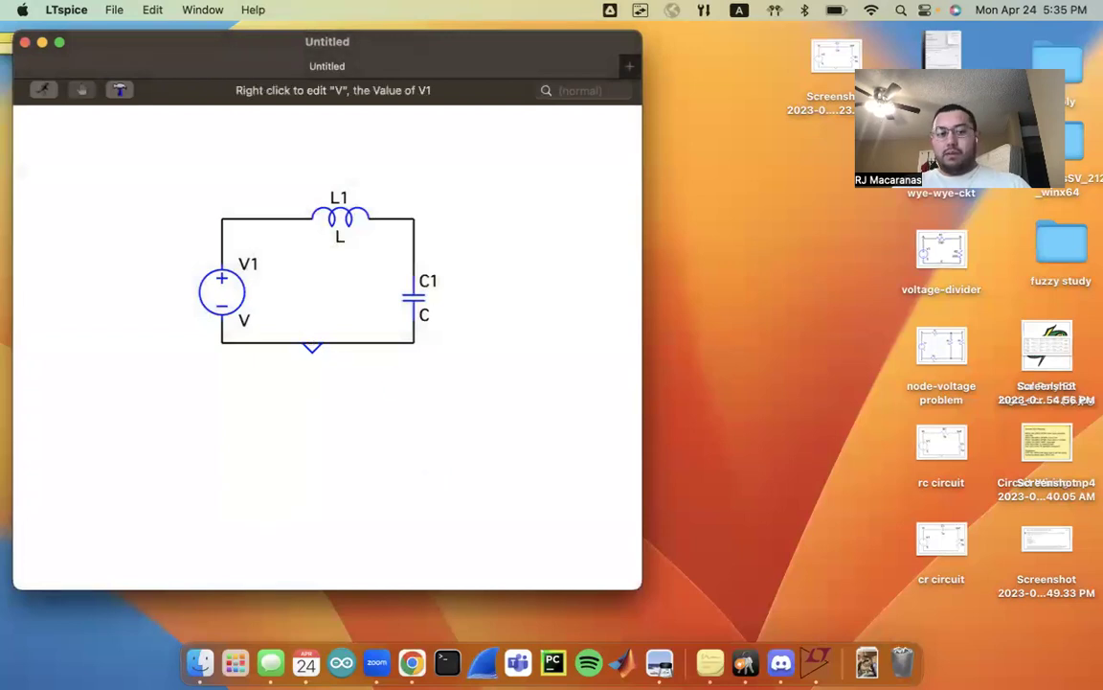
Set V1's value to 1 and L1's value to 10m
{"action": "right_click", "coordinate": [244, 320]}
{"action": "type", "text": "1"}
{"action": "key", "text": "Return"}
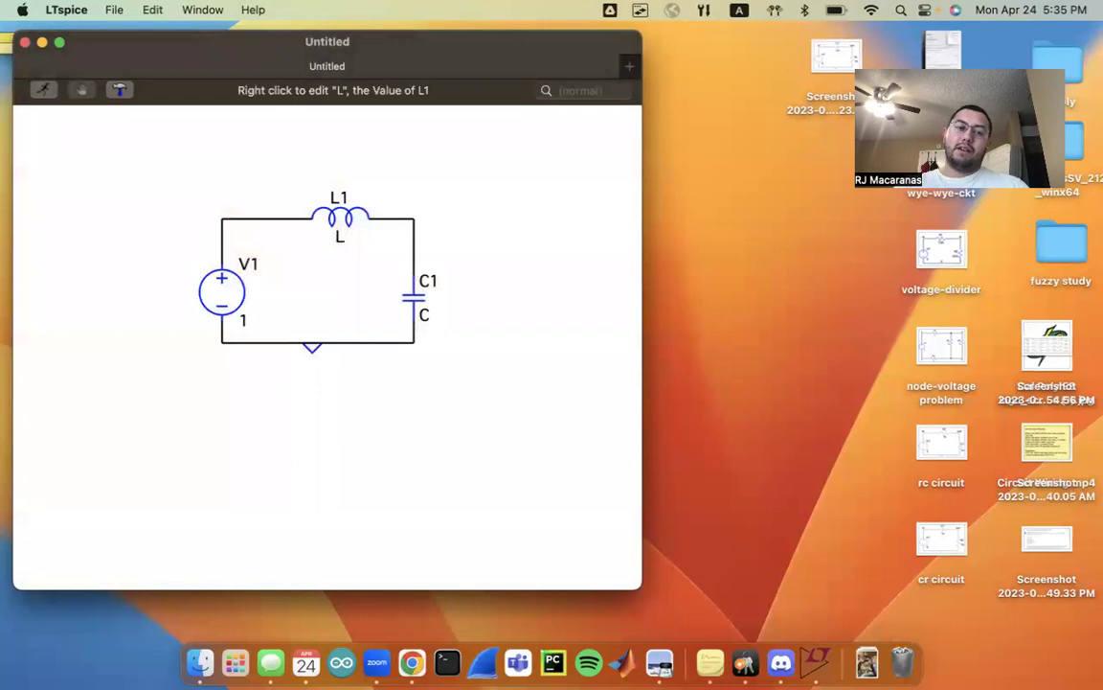
{"action": "right_click", "coordinate": [340, 235]}
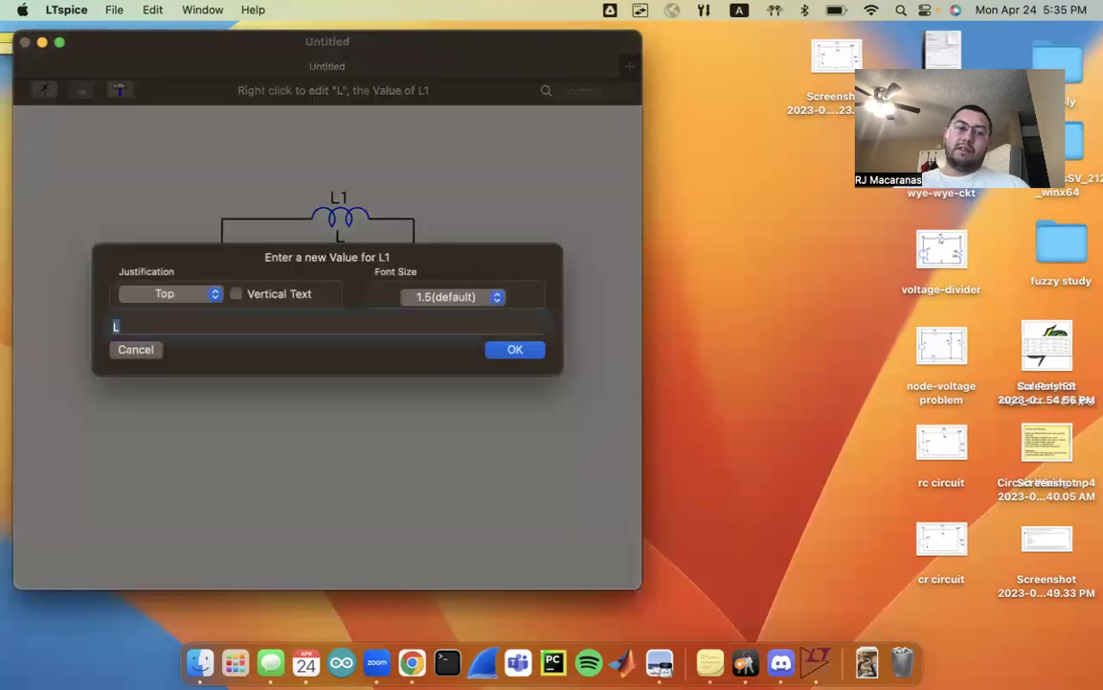
{"action": "type", "text": "10m"}
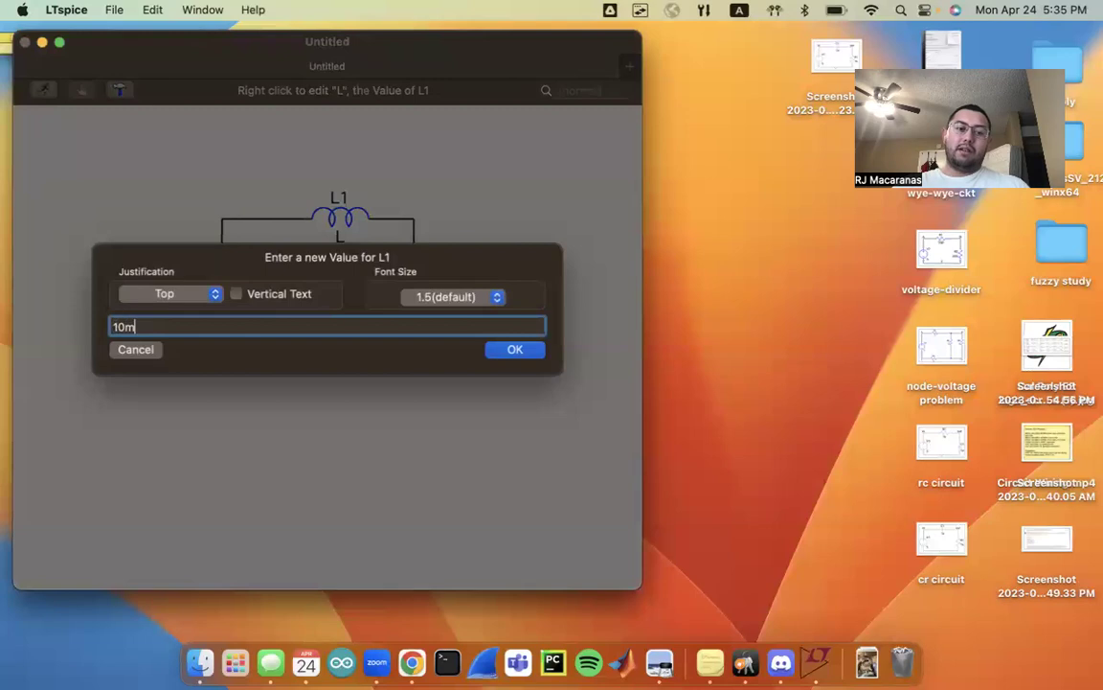
{"action": "key", "text": "Return"}
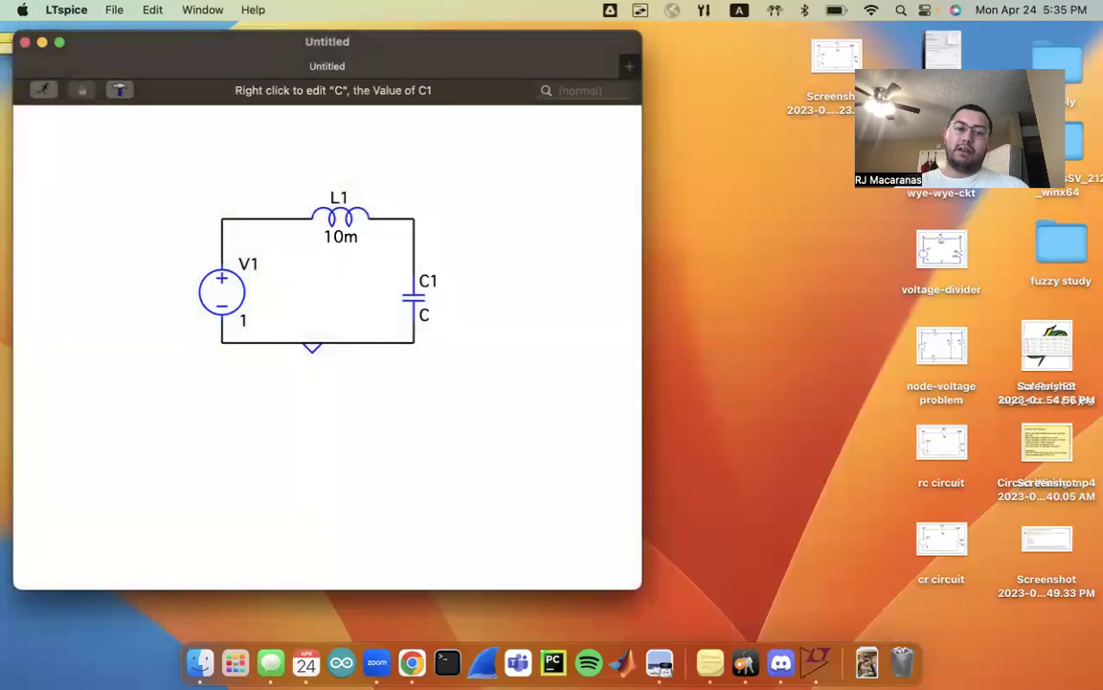
Set C1 to 10u and begin a .ic SPICE directive
{"action": "right_click", "coordinate": [423, 314]}
{"action": "type", "text": "10u"}
{"action": "key", "text": "Return"}
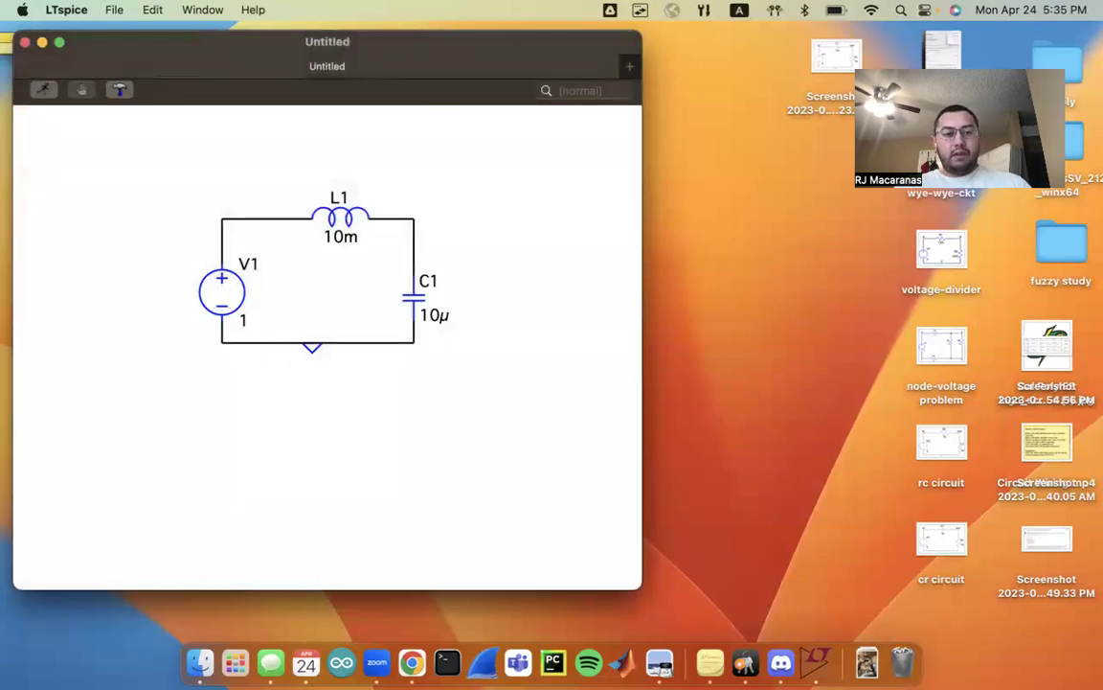
{"action": "type", "text": "t."}
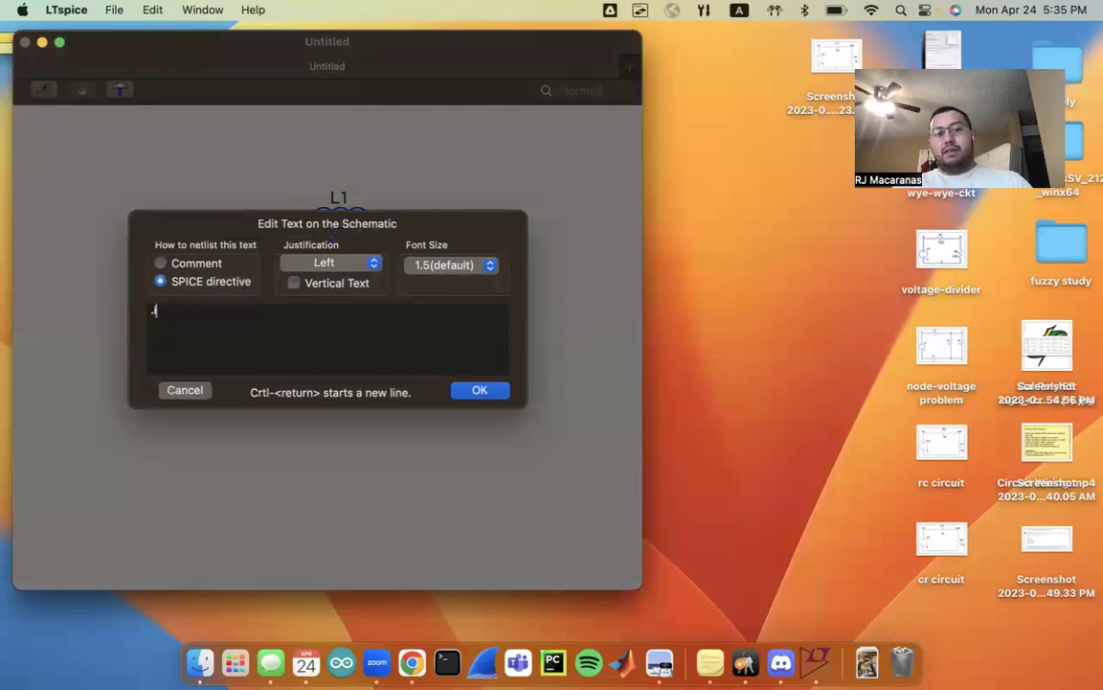
{"action": "type", "text": "i"}
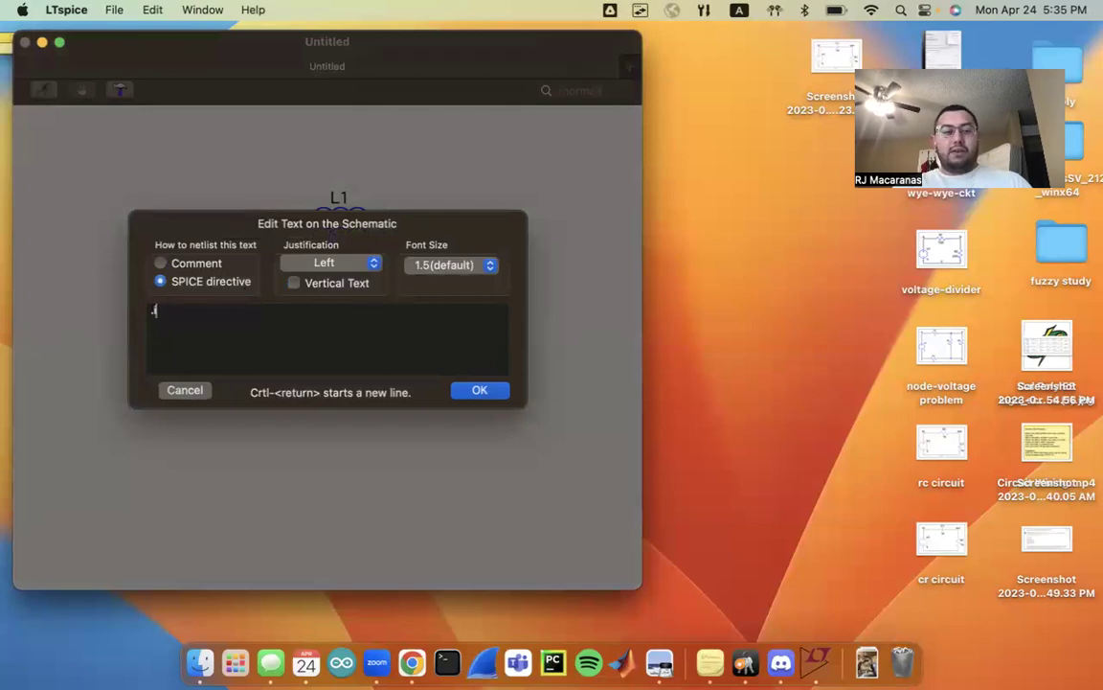
{"action": "type", "text": "c"}
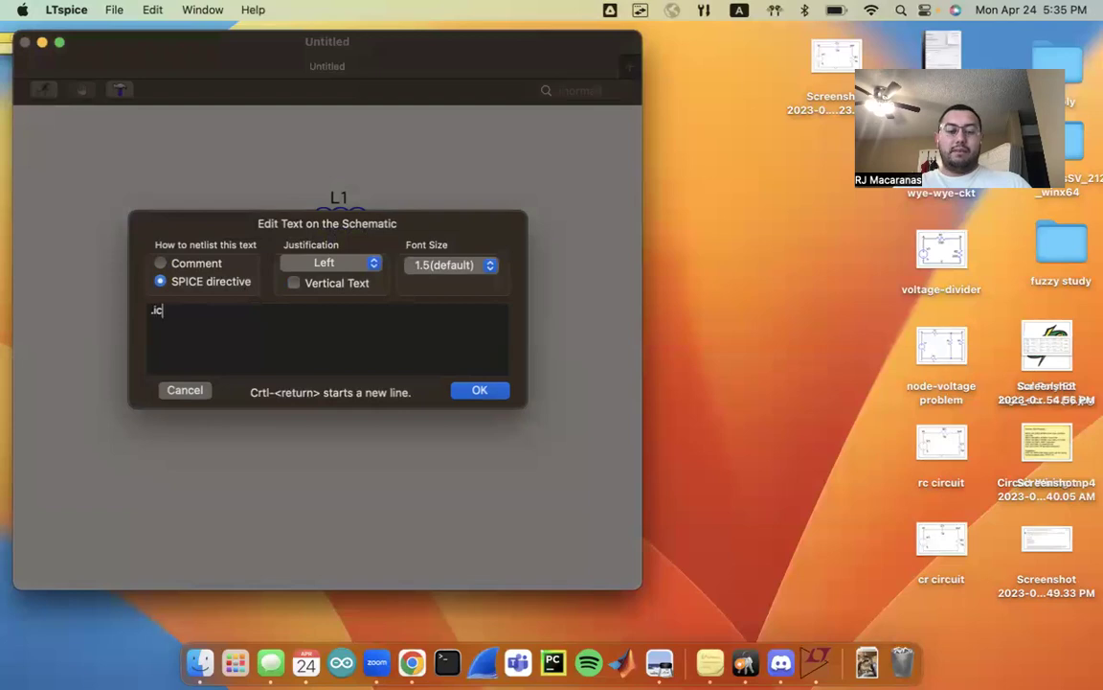
Discard the unfinished .ic directive and label the top-right node 'out'
{"action": "left_click", "coordinate": [181, 388]}
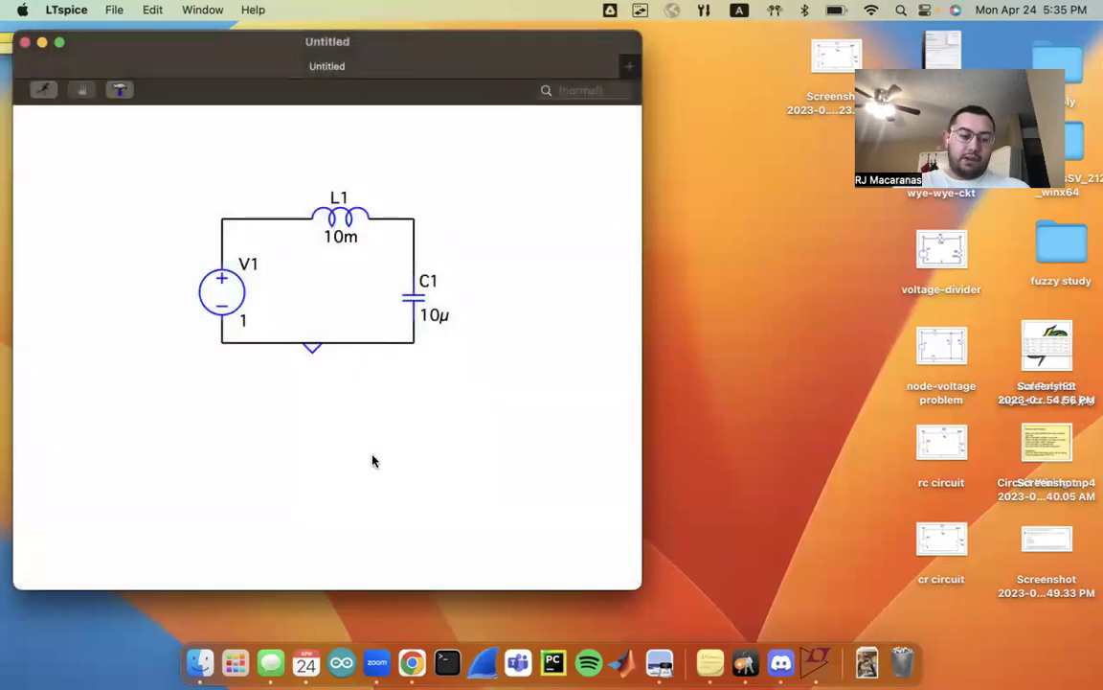
{"action": "type", "text": "nn"}
{"action": "key", "text": "BackSpace"}
{"action": "type", "text": "out"}
{"action": "key", "text": "Return"}
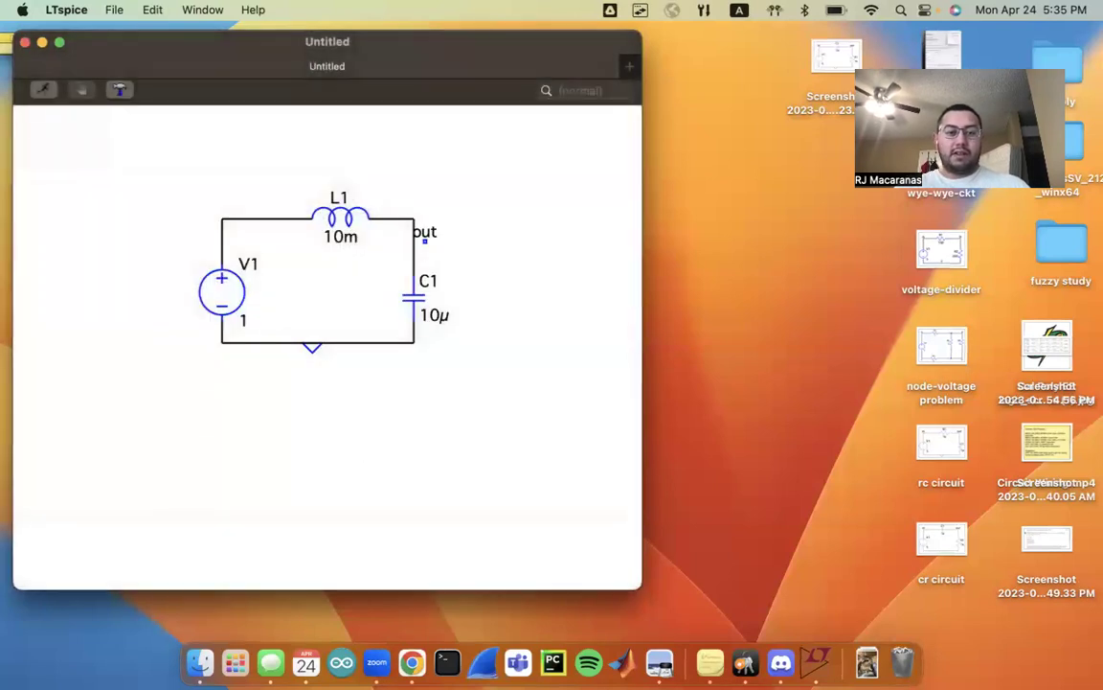
{"action": "left_click", "coordinate": [414, 218]}
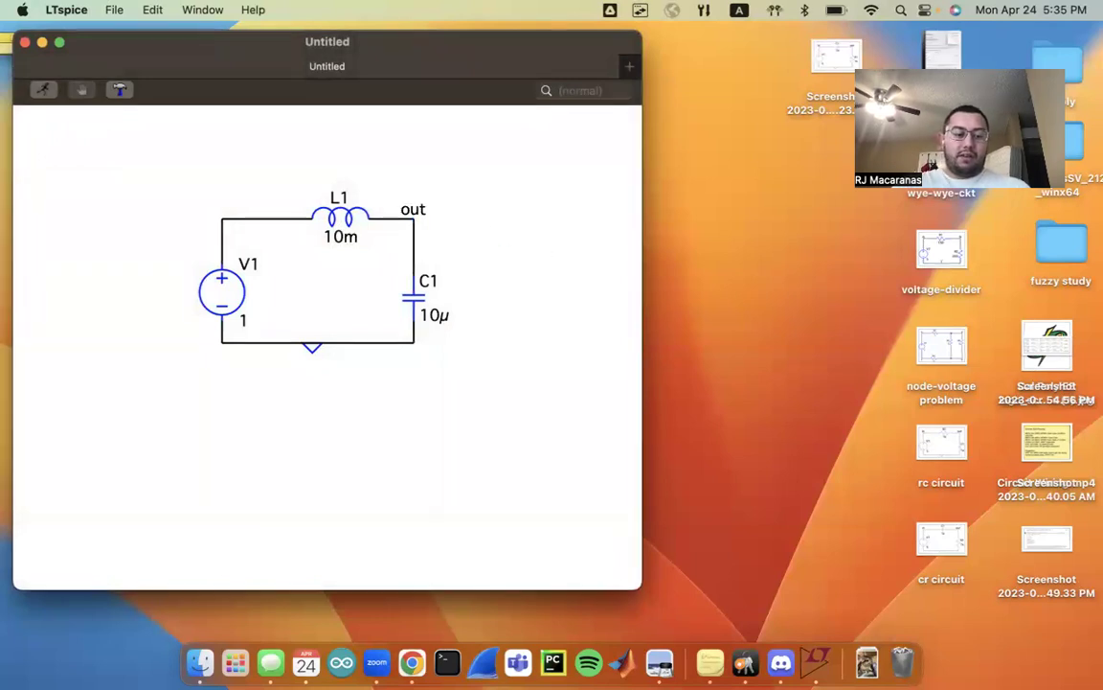
Label the top-left node 'in'
{"action": "key", "text": "F2"}
{"action": "key", "text": "BackSpace"}
{"action": "key", "text": "Escape"}
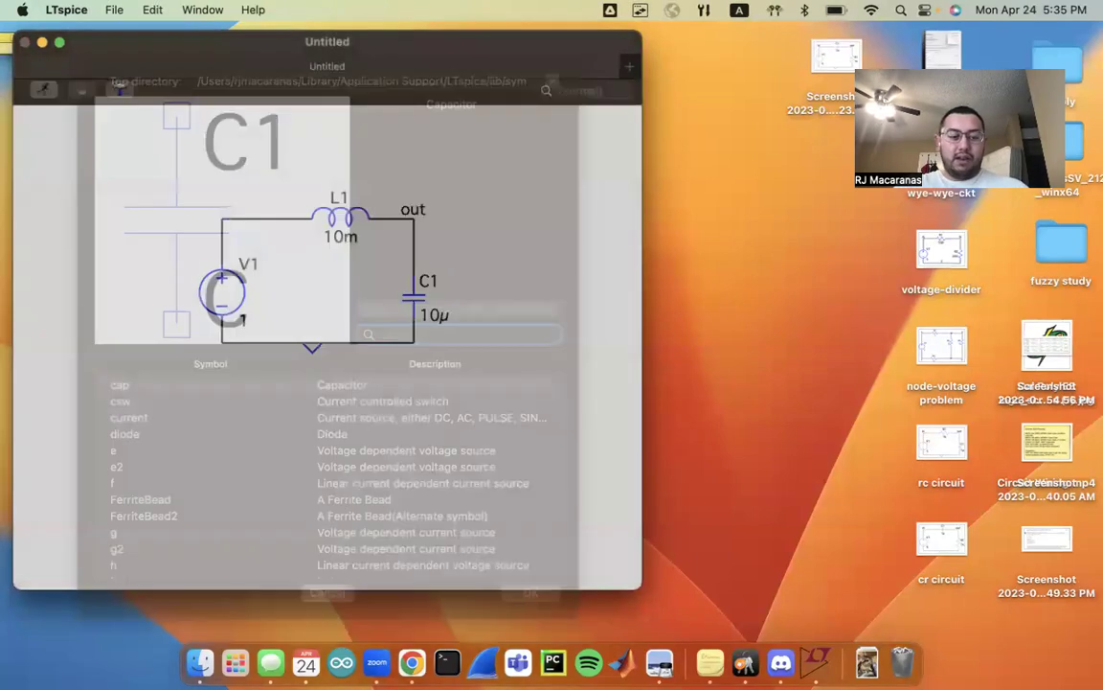
{"action": "key", "text": "F4"}
{"action": "type", "text": "in"}
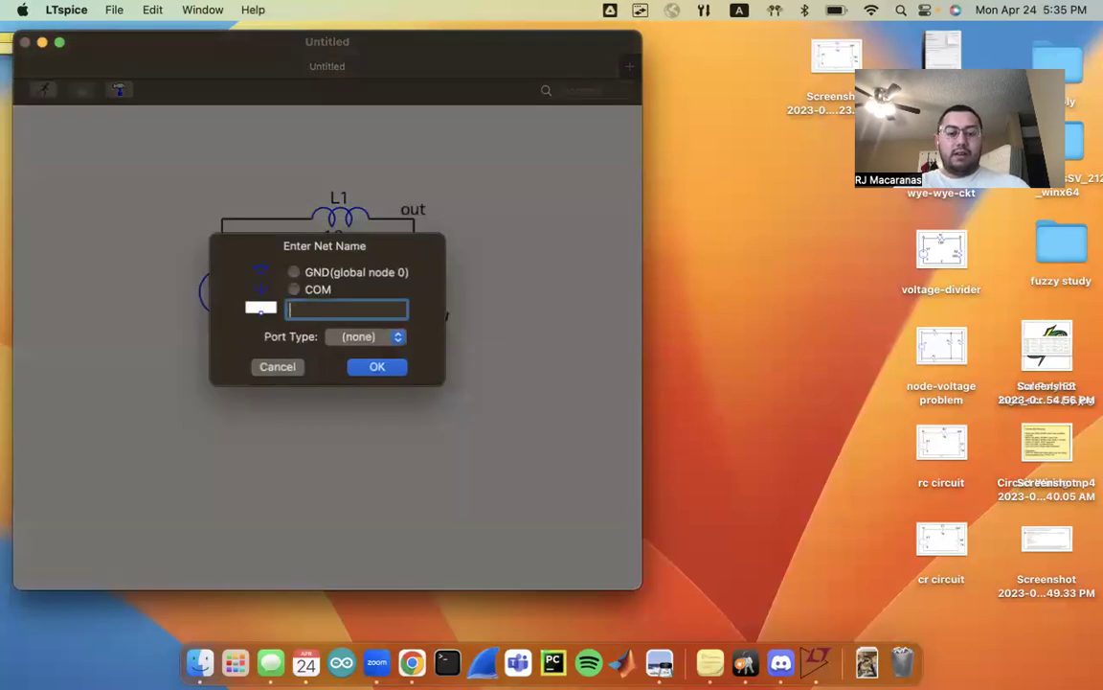
{"action": "key", "text": "Return"}
{"action": "left_click", "coordinate": [221, 218]}
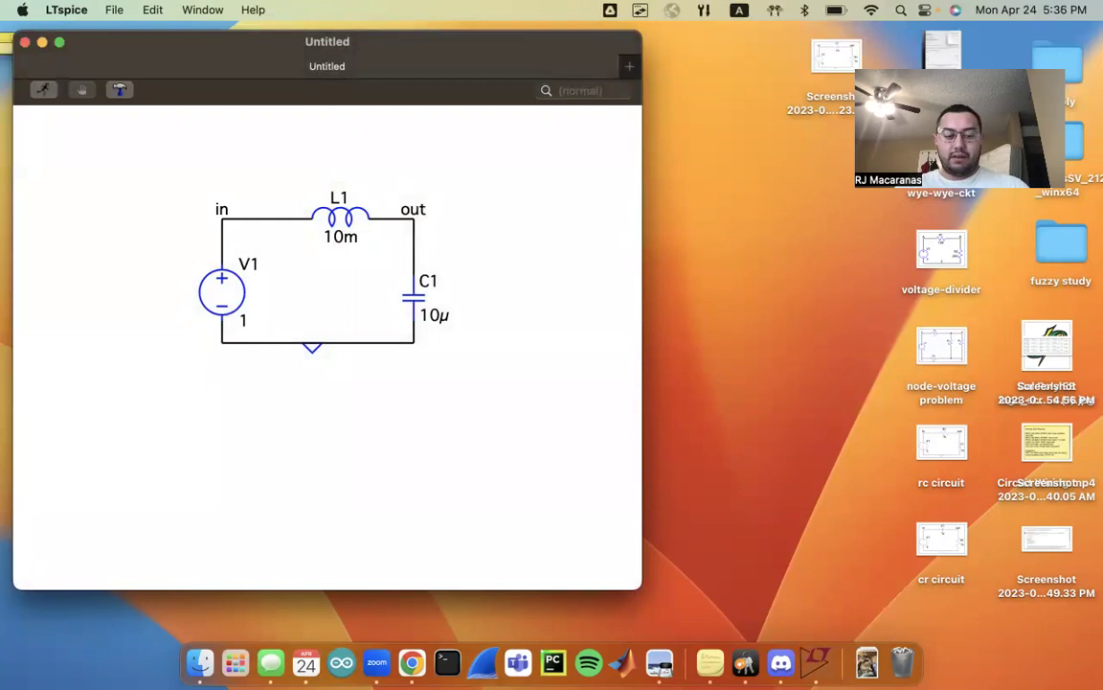
Place the directive '.ic V(out) 0' below the circuit
{"action": "type", "text": "s"}
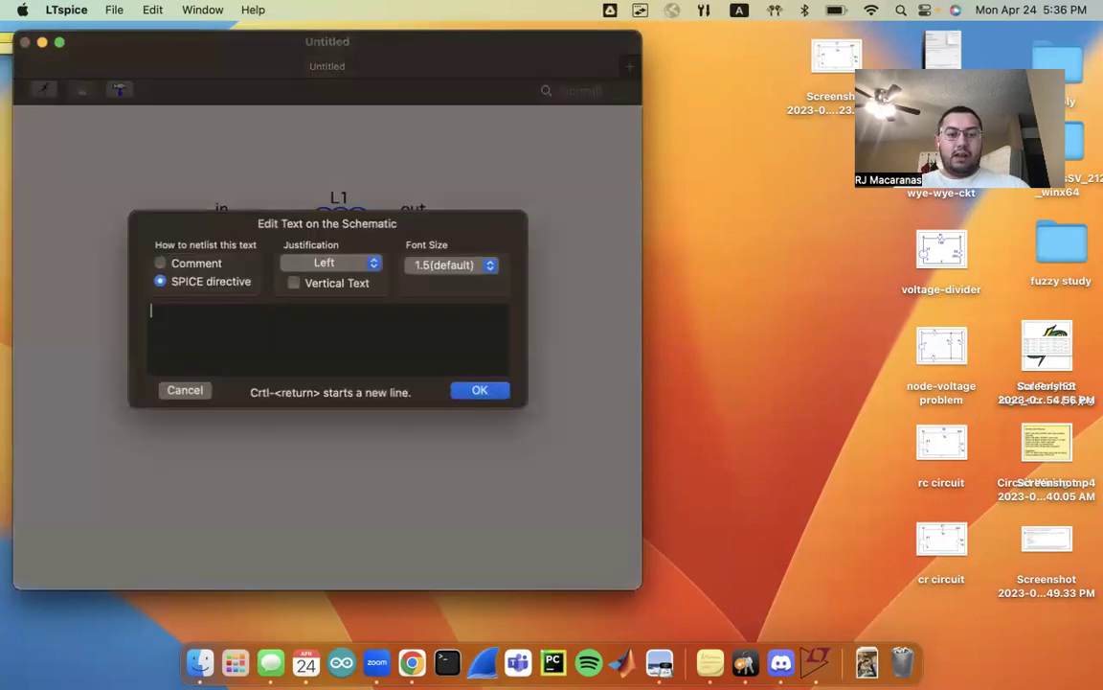
{"action": "type", "text": ".ic"}
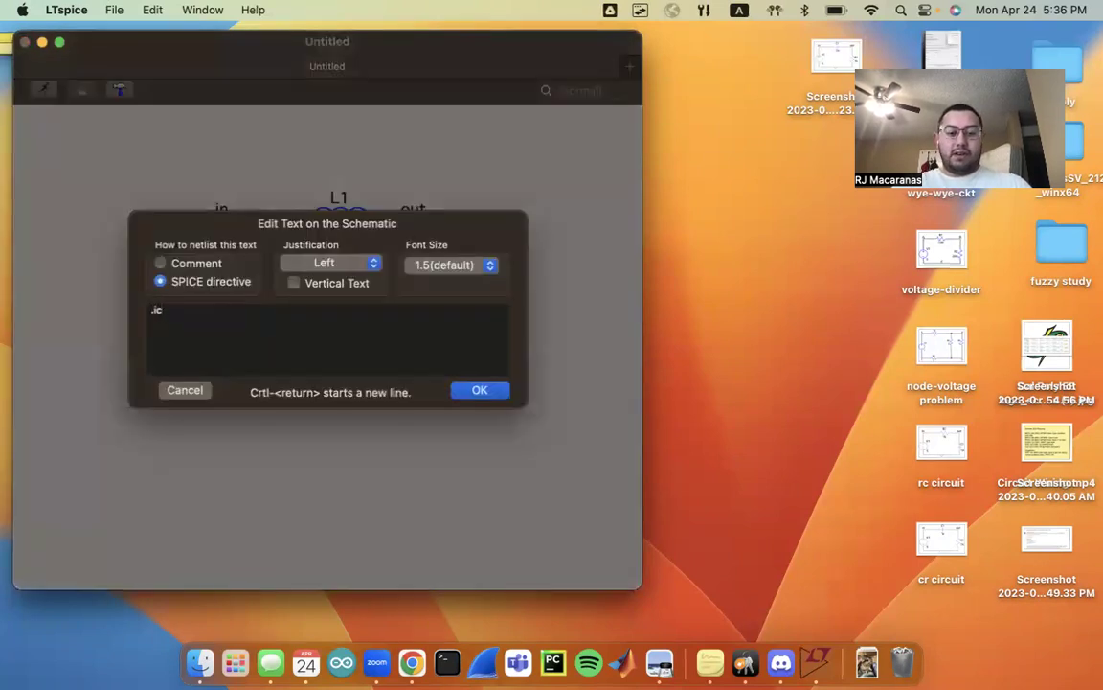
{"action": "type", "text": " V(out) 0"}
{"action": "key", "text": "Return"}
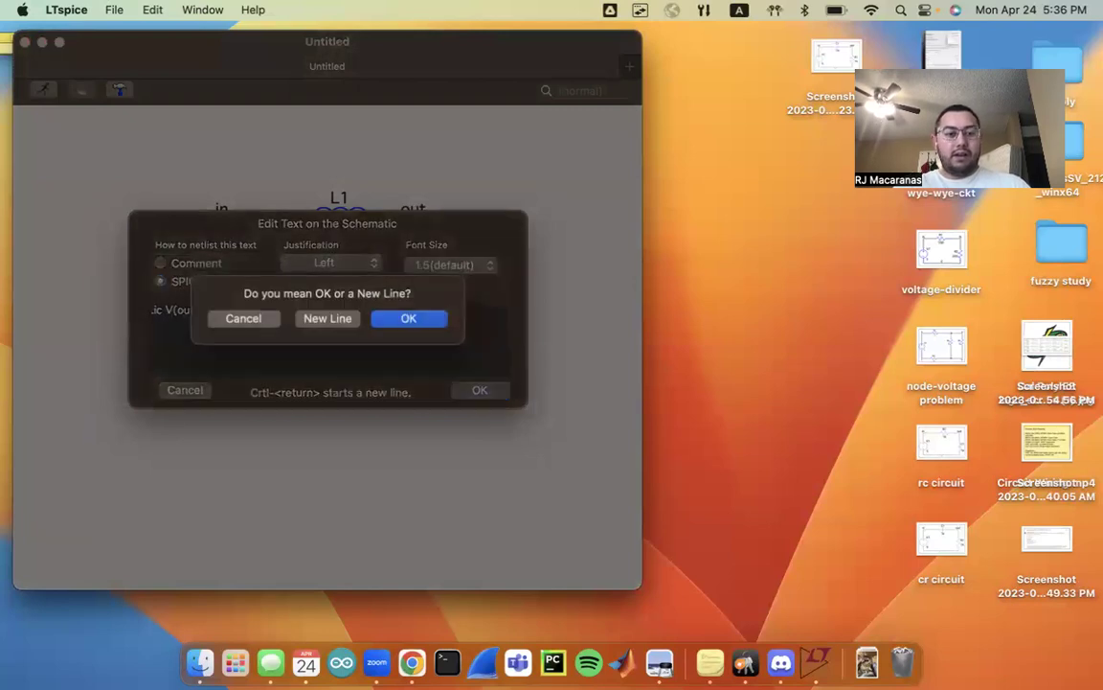
{"action": "key", "text": "Return"}
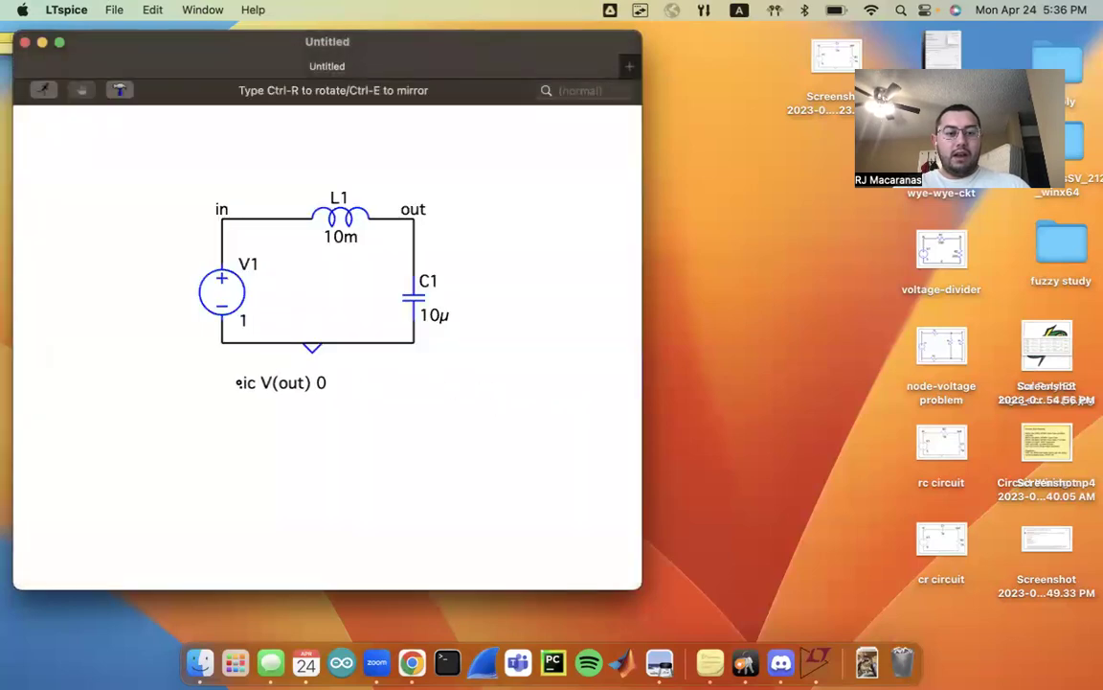
{"action": "left_click", "coordinate": [230, 384]}
Add the directive '.ic I(L1) 0' beneath the first one
{"action": "key", "text": "s"}
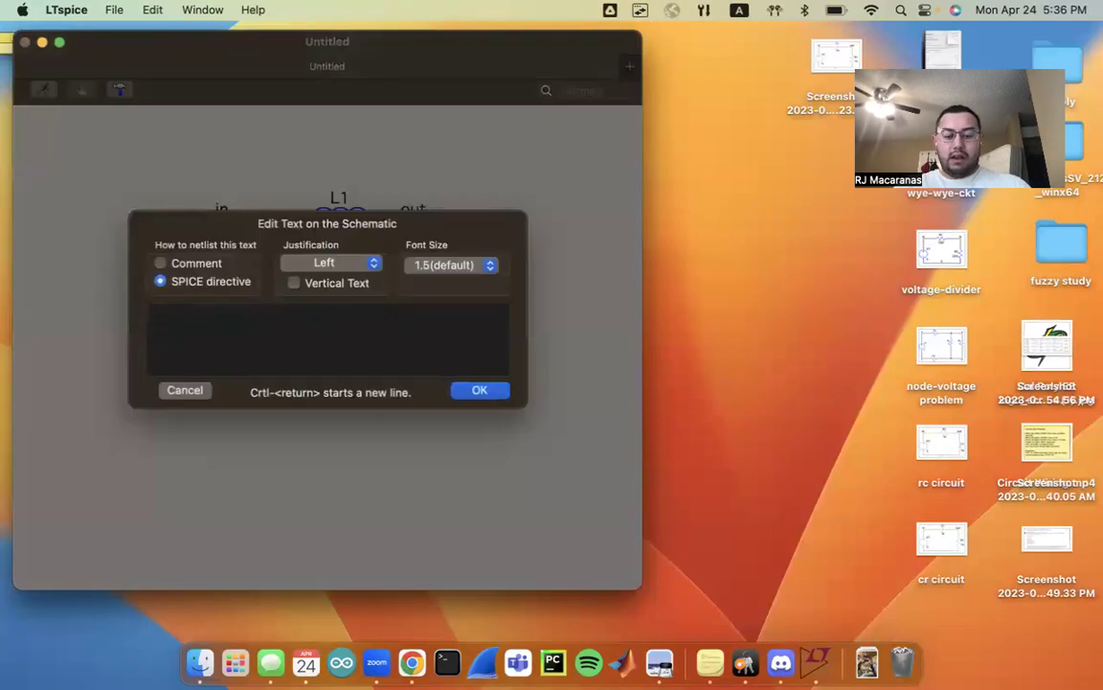
{"action": "type", "text": ".ic"}
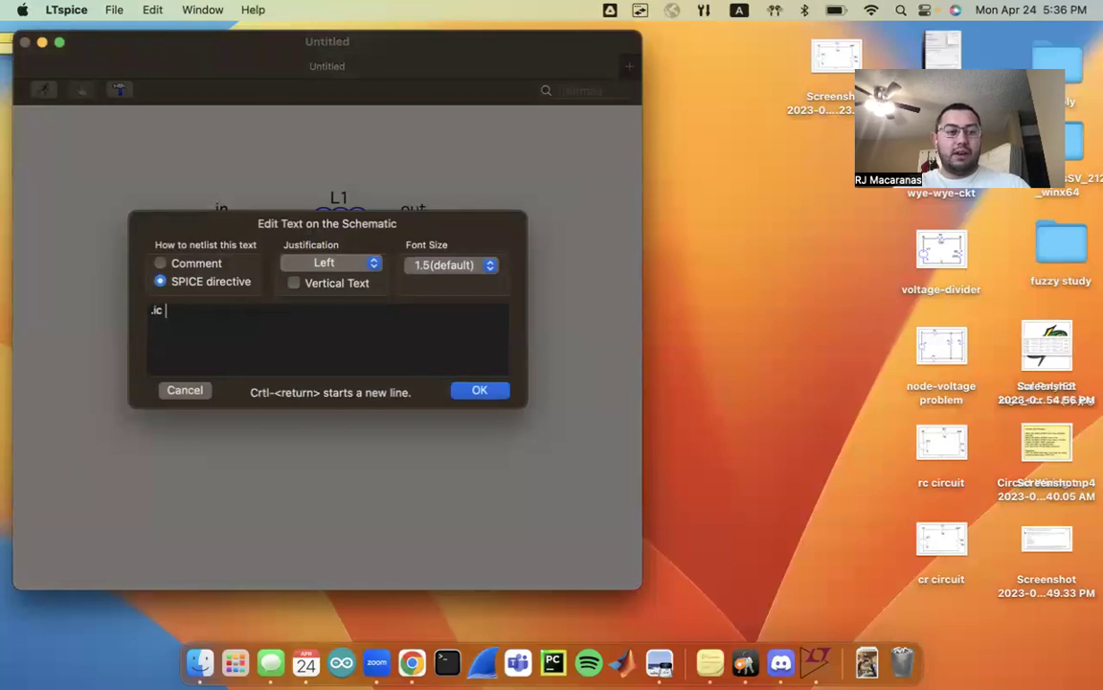
{"action": "type", "text": "I(L"}
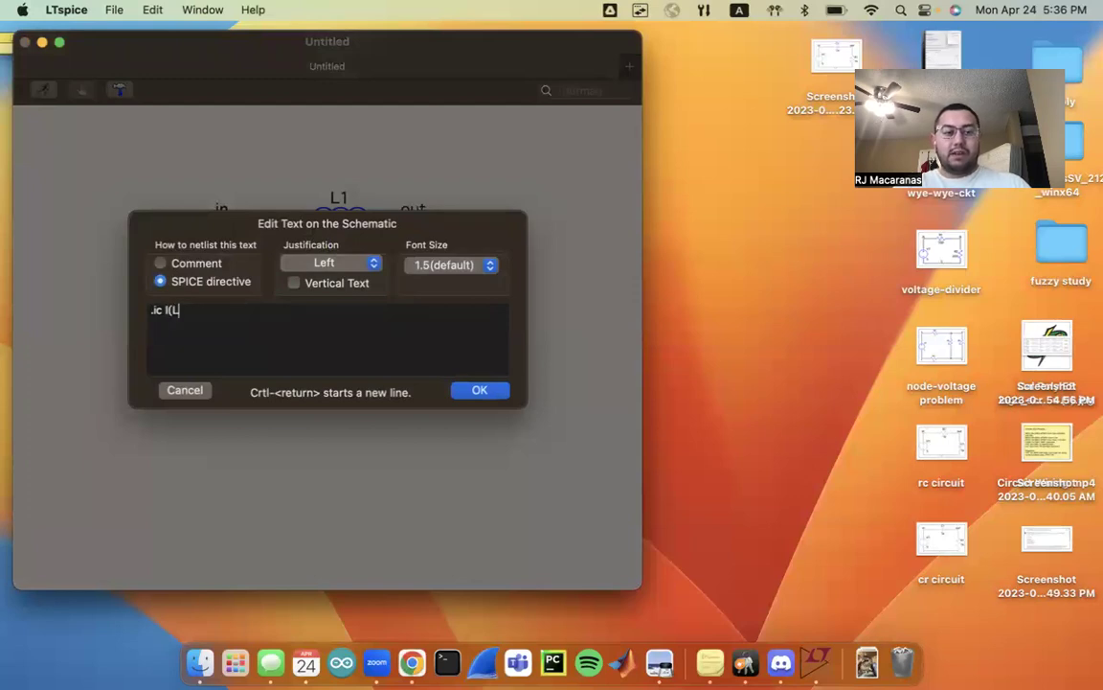
{"action": "type", "text": "1)"}
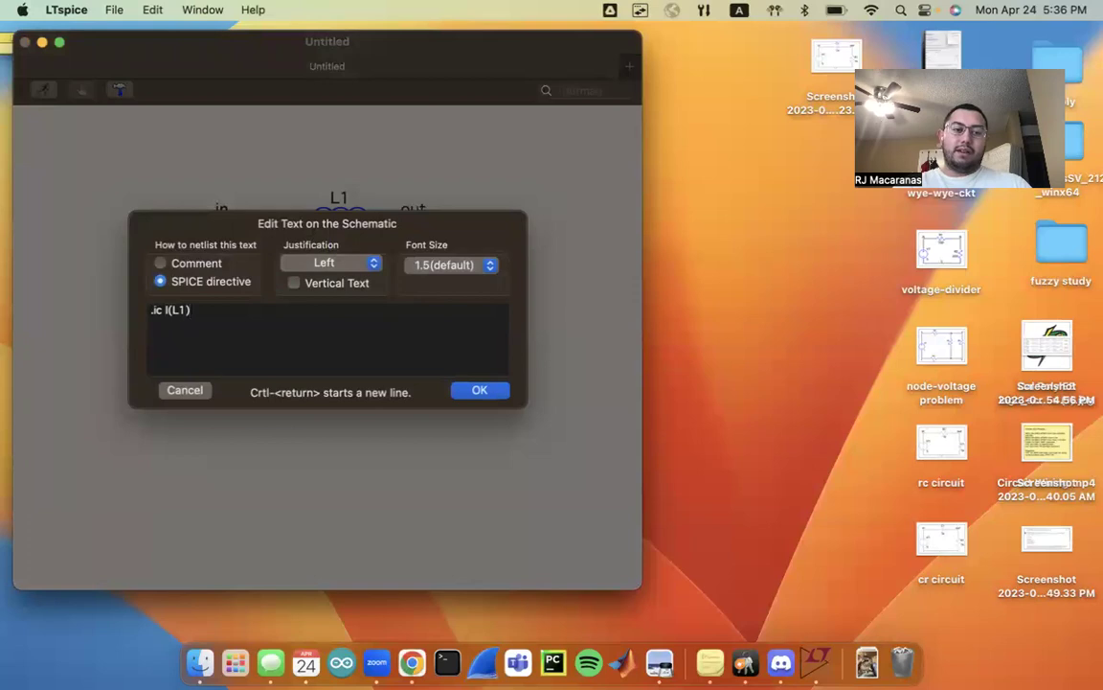
{"action": "type", "text": " 0"}
{"action": "key", "text": "Return"}
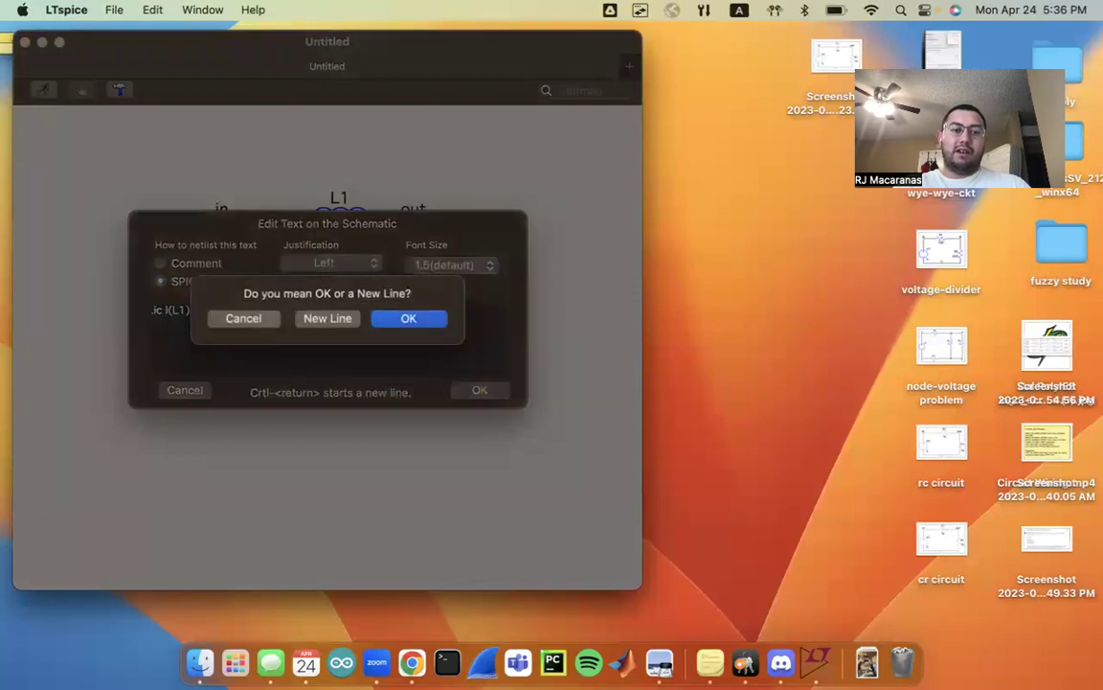
{"action": "key", "text": "Return"}
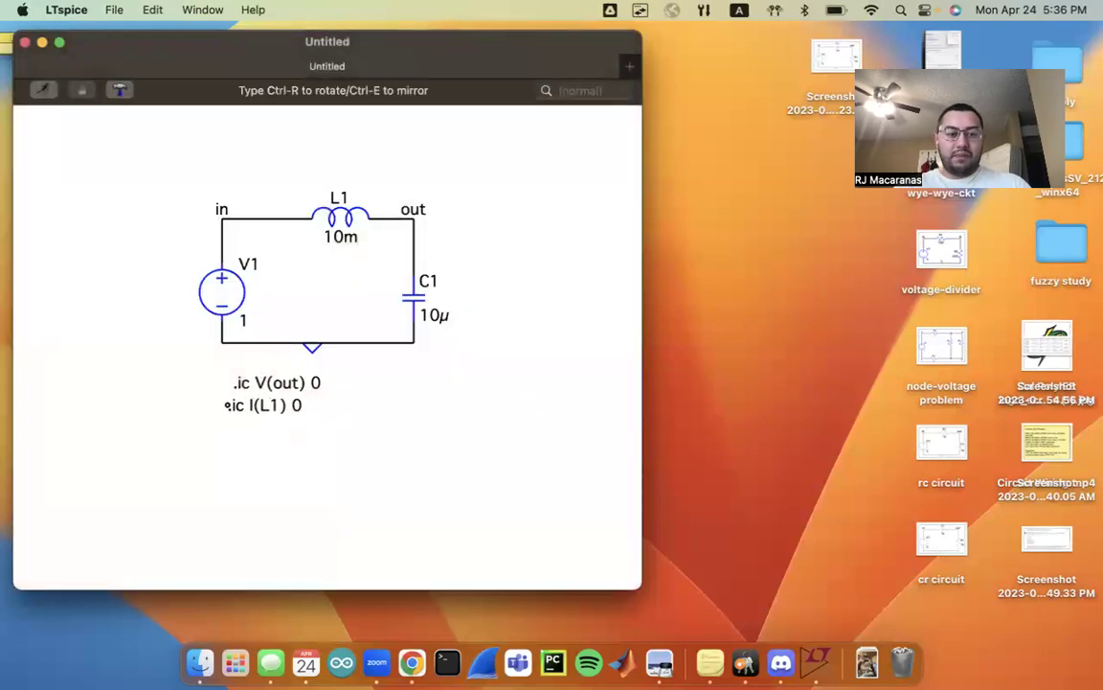
{"action": "left_click", "coordinate": [236, 405]}
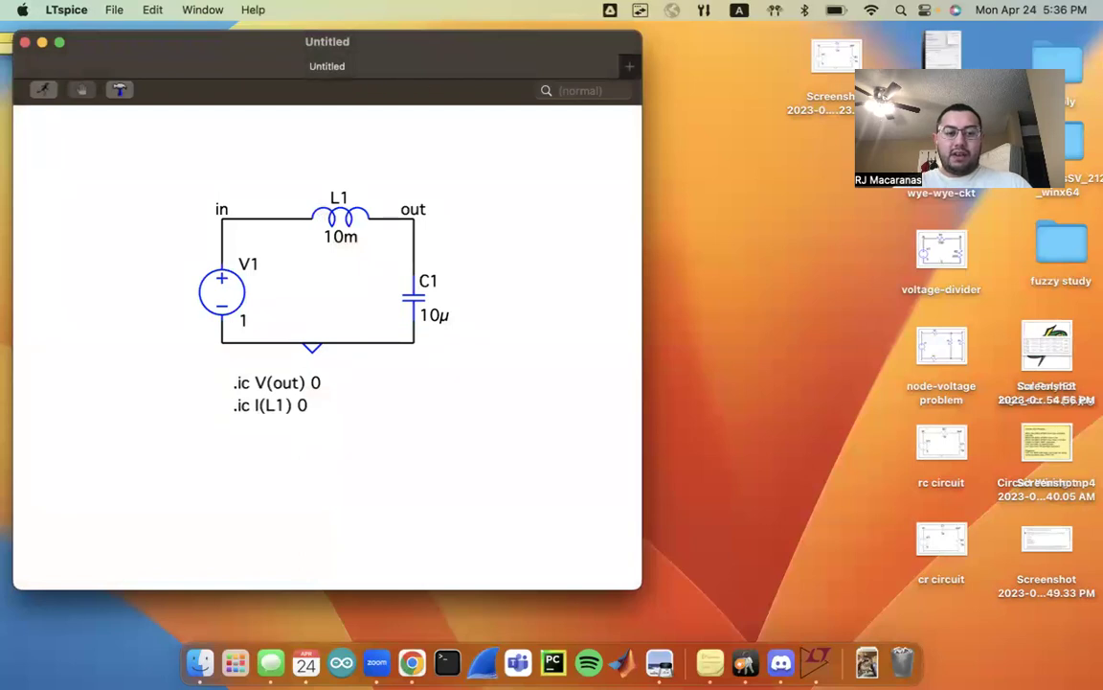
Edit the second directive to read '.ic I(C1) 0'
{"action": "right_click", "coordinate": [271, 405]}
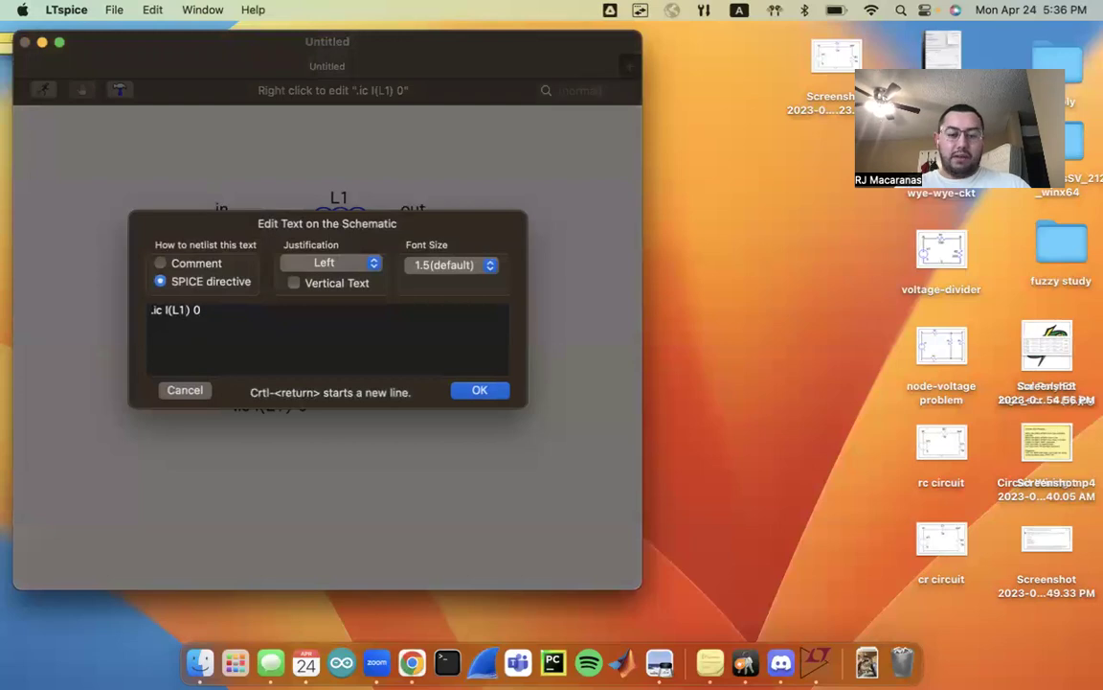
{"action": "double_click", "coordinate": [174, 309]}
{"action": "type", "text": "C1"}
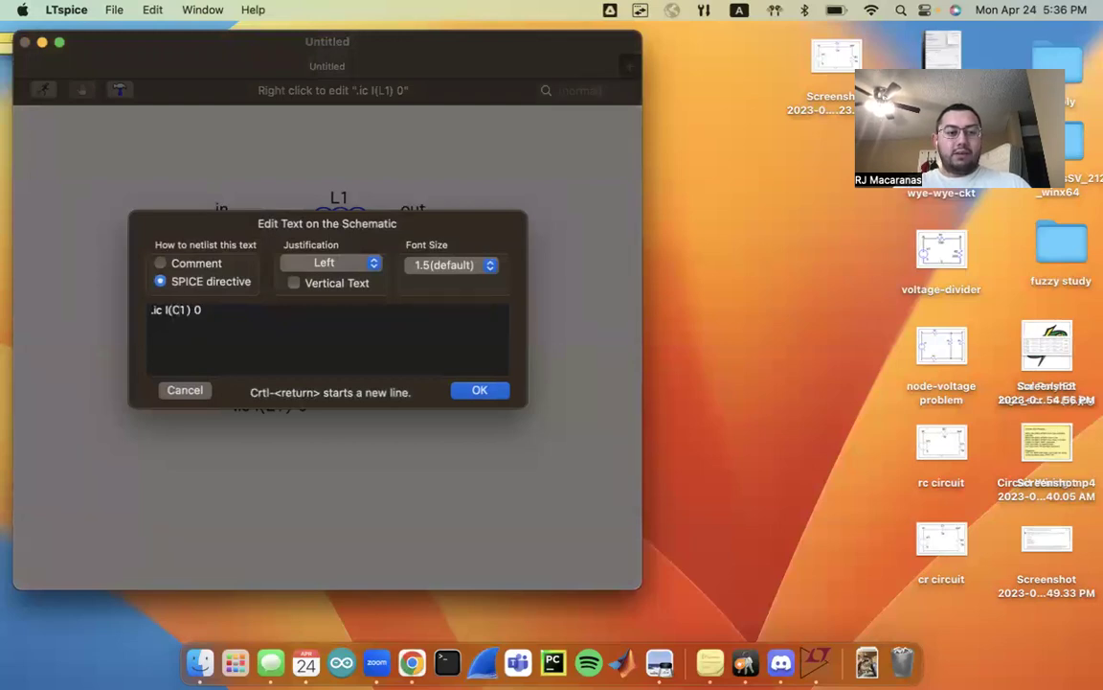
{"action": "key", "text": "Return"}
{"action": "key", "text": "Return"}
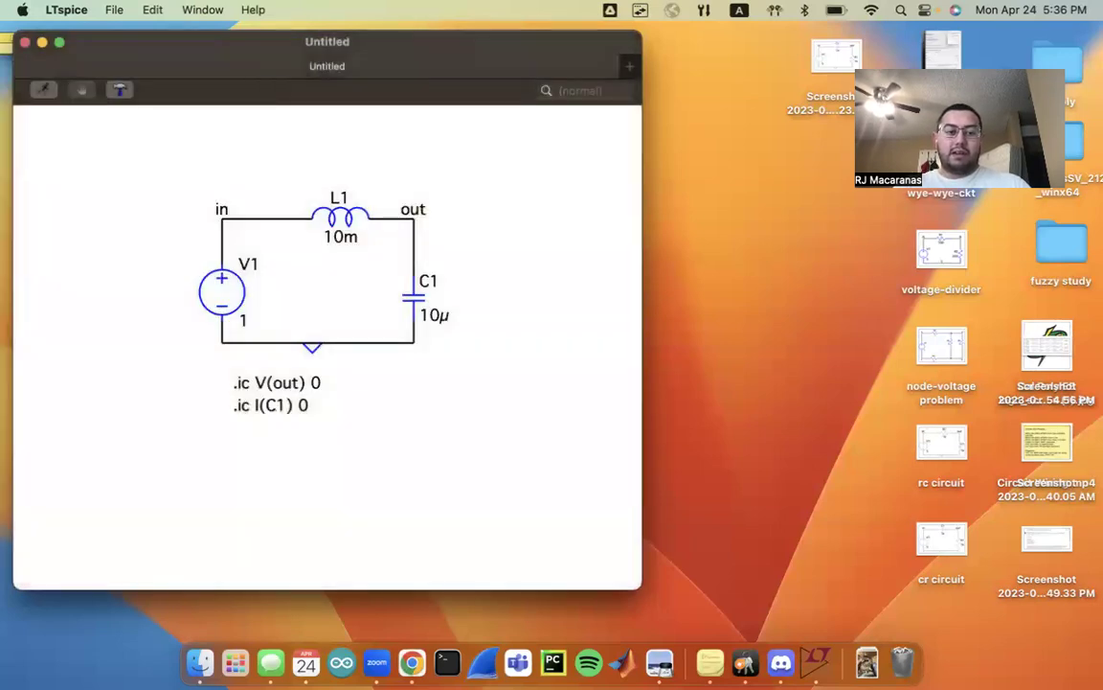
Place a '.tran 0 1m' directive under the .ic lines and run the simulation
{"action": "type", "text": "s"}
{"action": "type", "text": ".tran"}
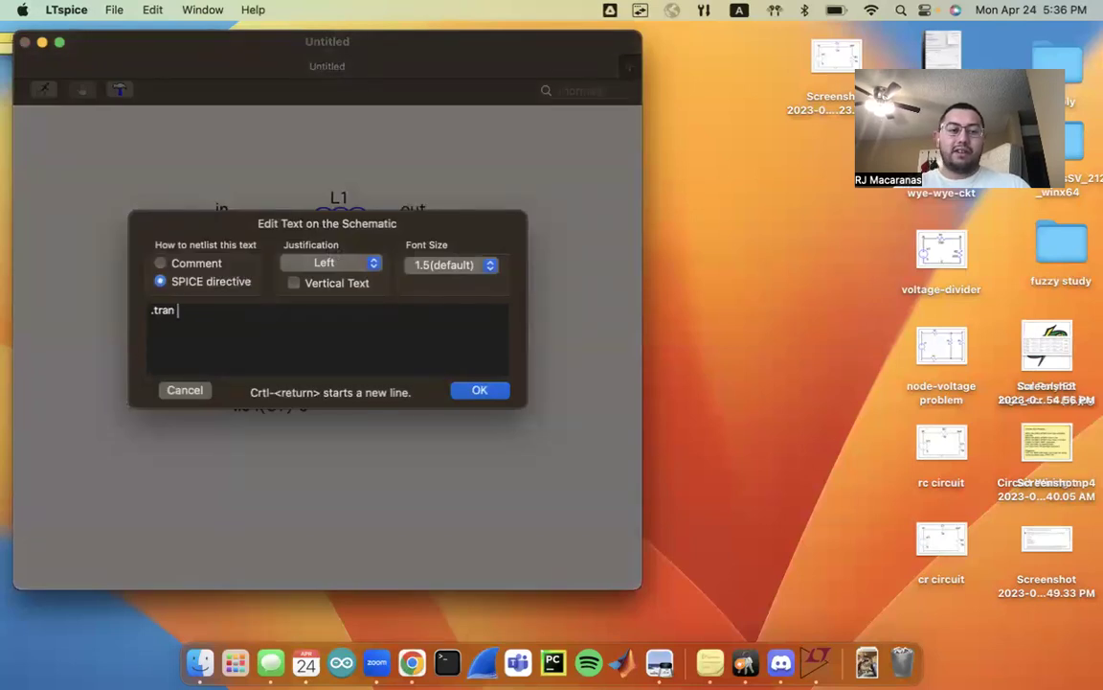
{"action": "type", "text": " 0 1m"}
{"action": "key", "text": "Return"}
{"action": "key", "text": "Return"}
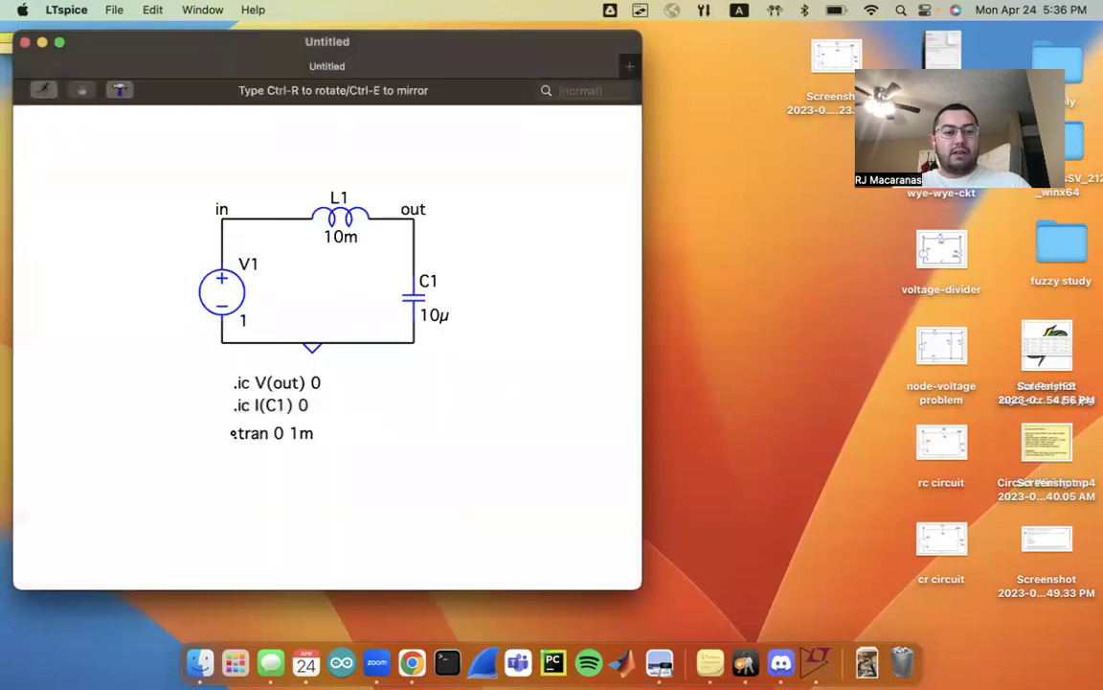
{"action": "left_click", "coordinate": [233, 433]}
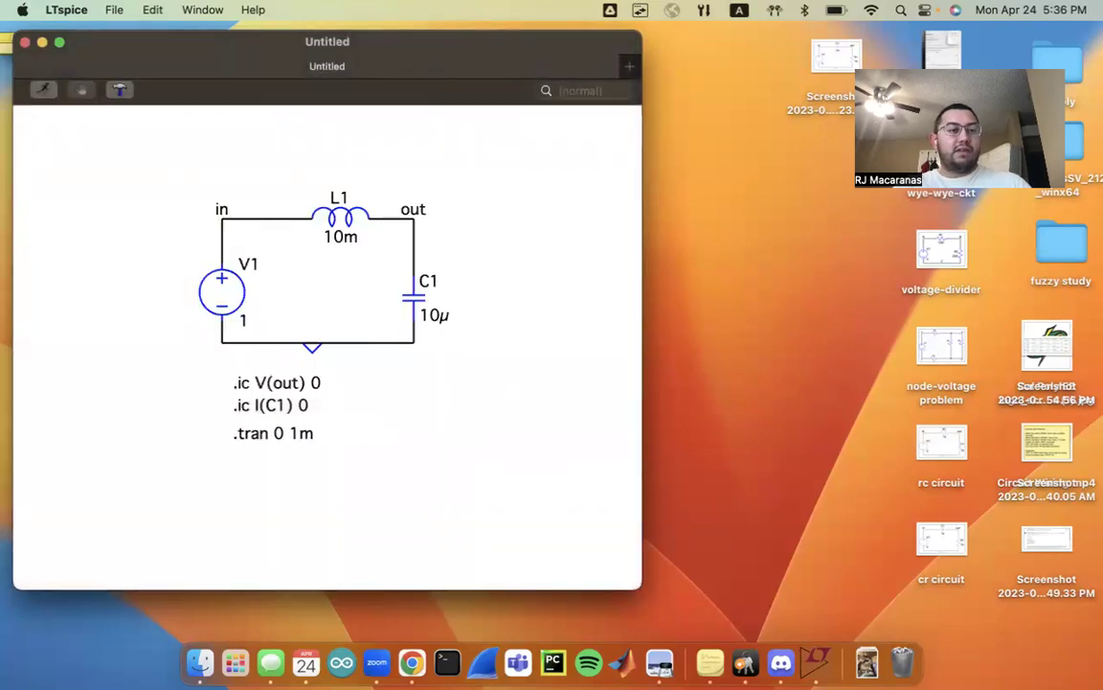
{"action": "key", "text": "super+r"}
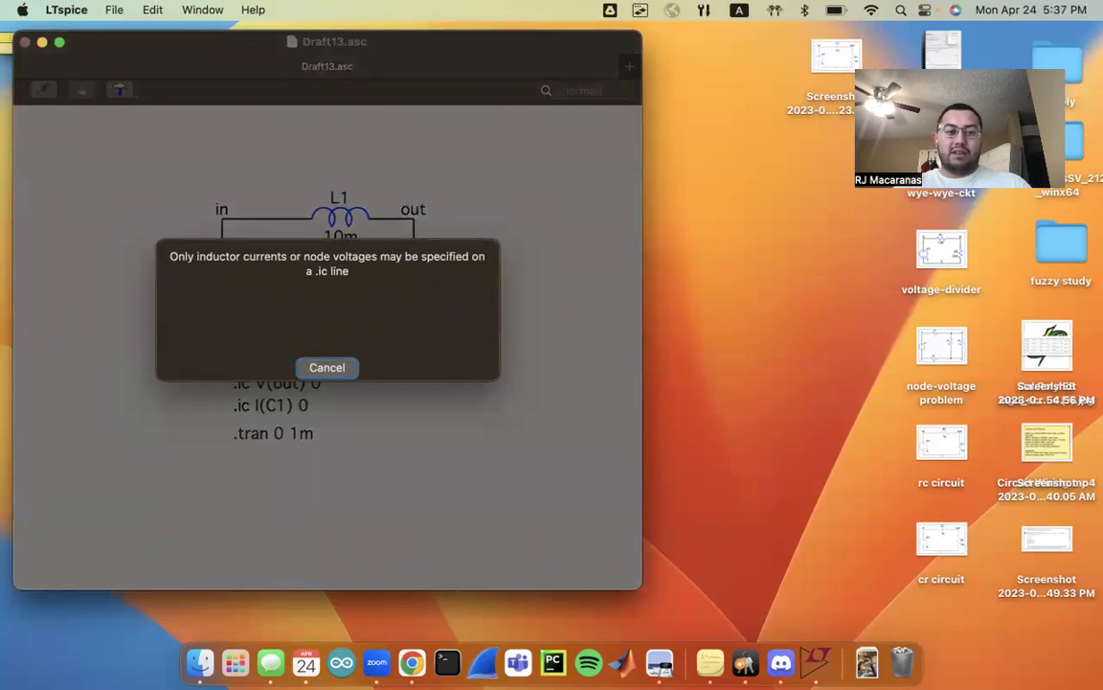
Dismiss the .ic error and change the second directive back to '.ic I(L1) 0'
{"action": "key", "text": "Return"}
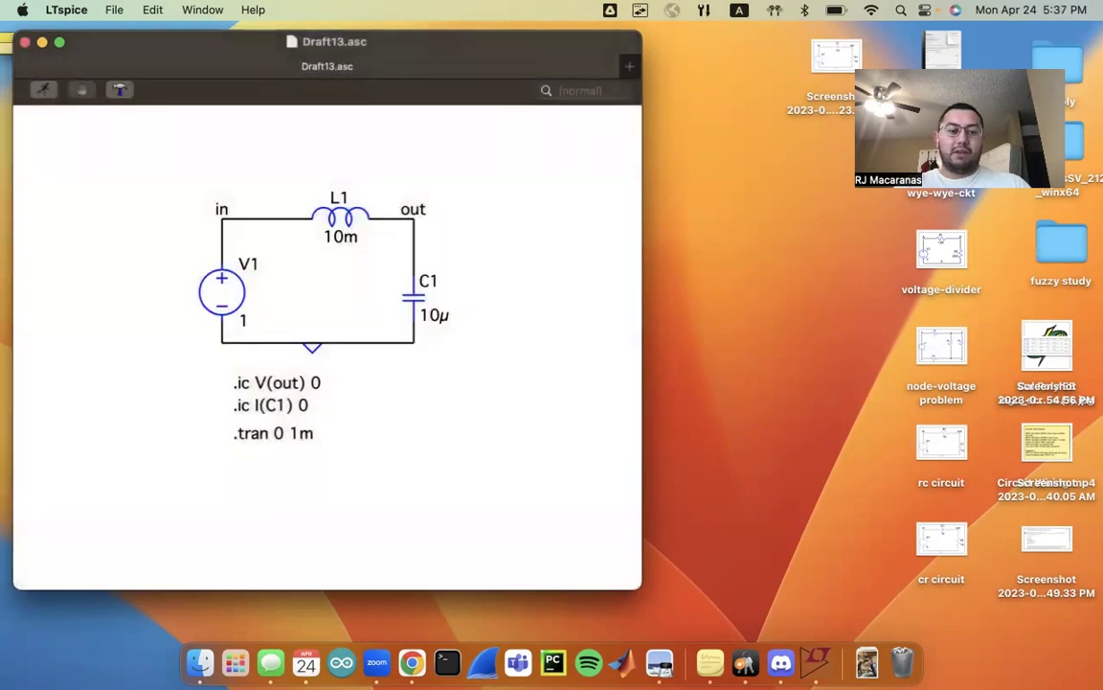
{"action": "right_click", "coordinate": [271, 406]}
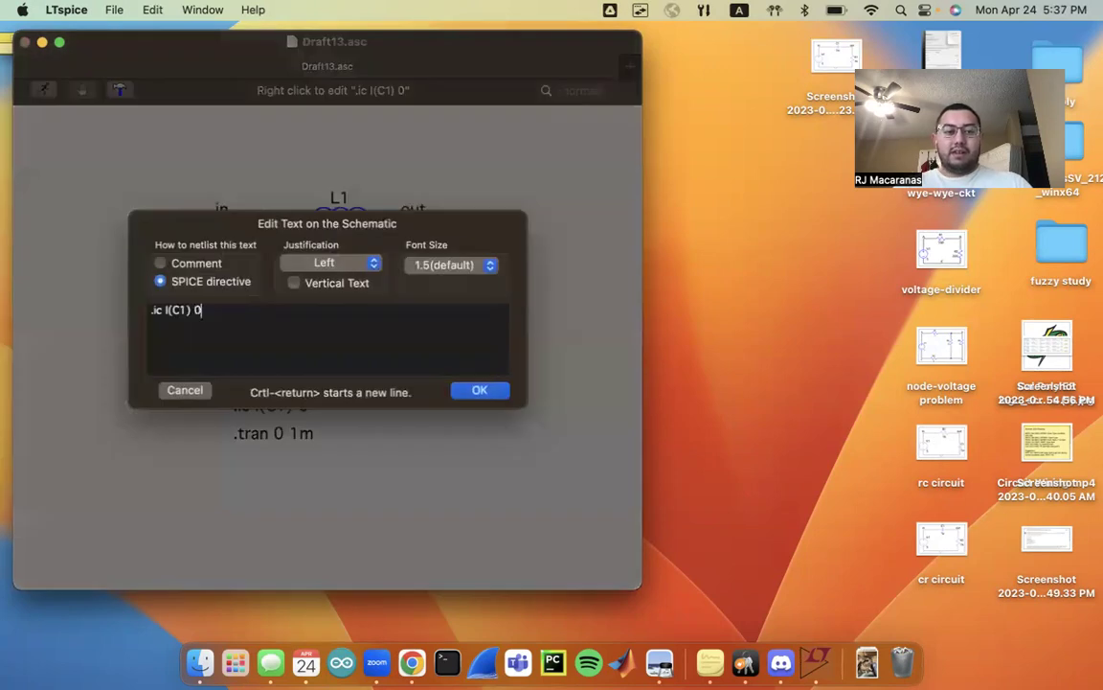
{"action": "left_click", "coordinate": [178, 310]}
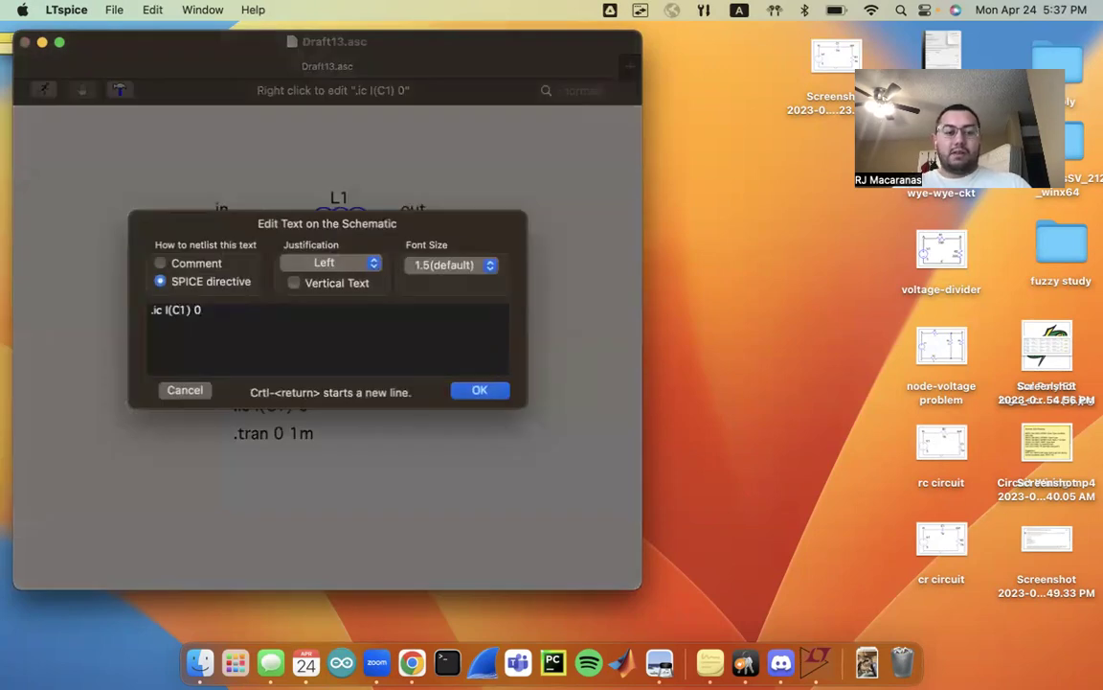
{"action": "key", "text": "BackSpace"}
{"action": "type", "text": "L"}
{"action": "key", "text": "Return"}
{"action": "key", "text": "Return"}
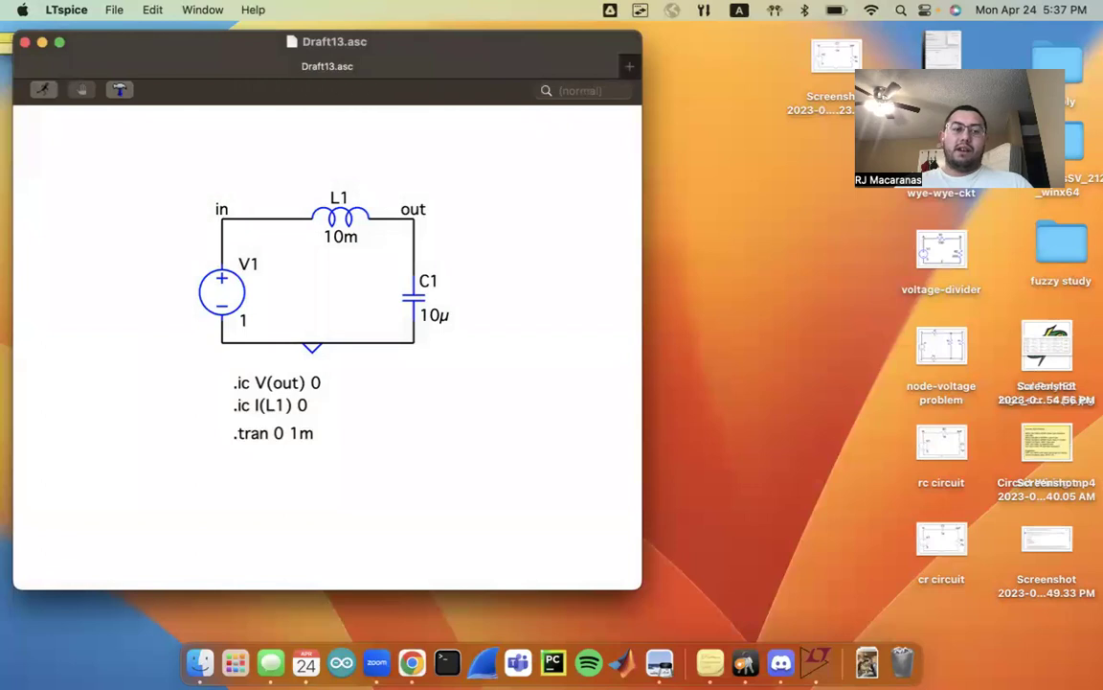
Run the simulation, move the Draft13.raw waveform window aside, and plot V(out)
{"action": "left_click", "coordinate": [43, 89]}
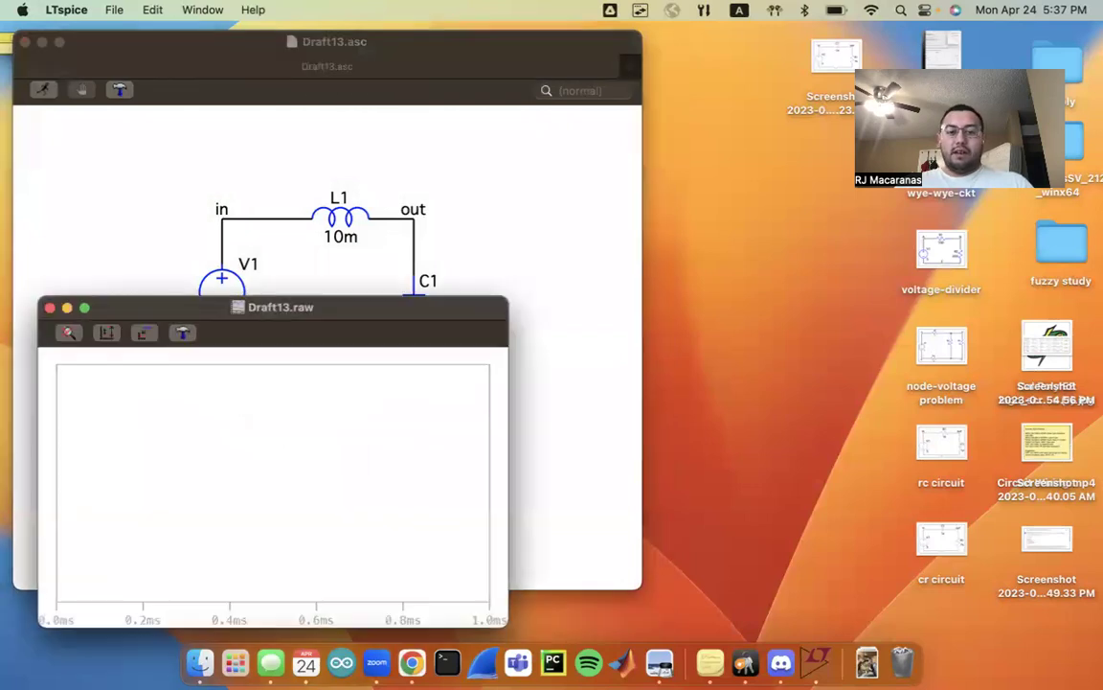
{"action": "left_click_drag", "start_coordinate": [144, 307], "coordinate": [749, 207]}
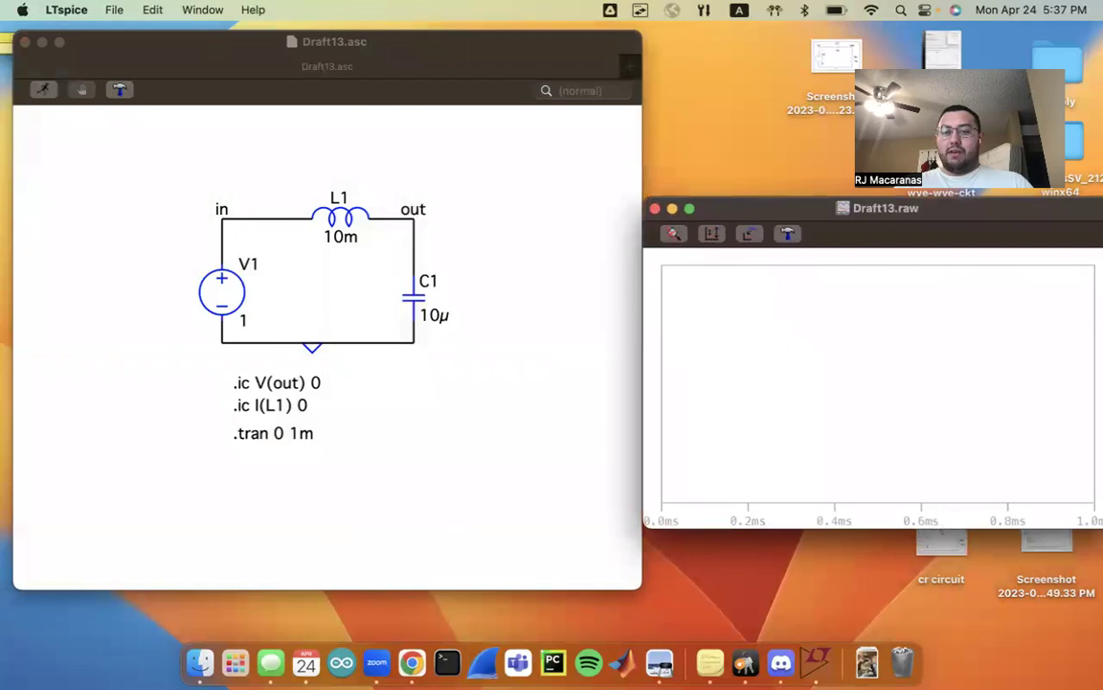
{"action": "left_click", "coordinate": [606, 287]}
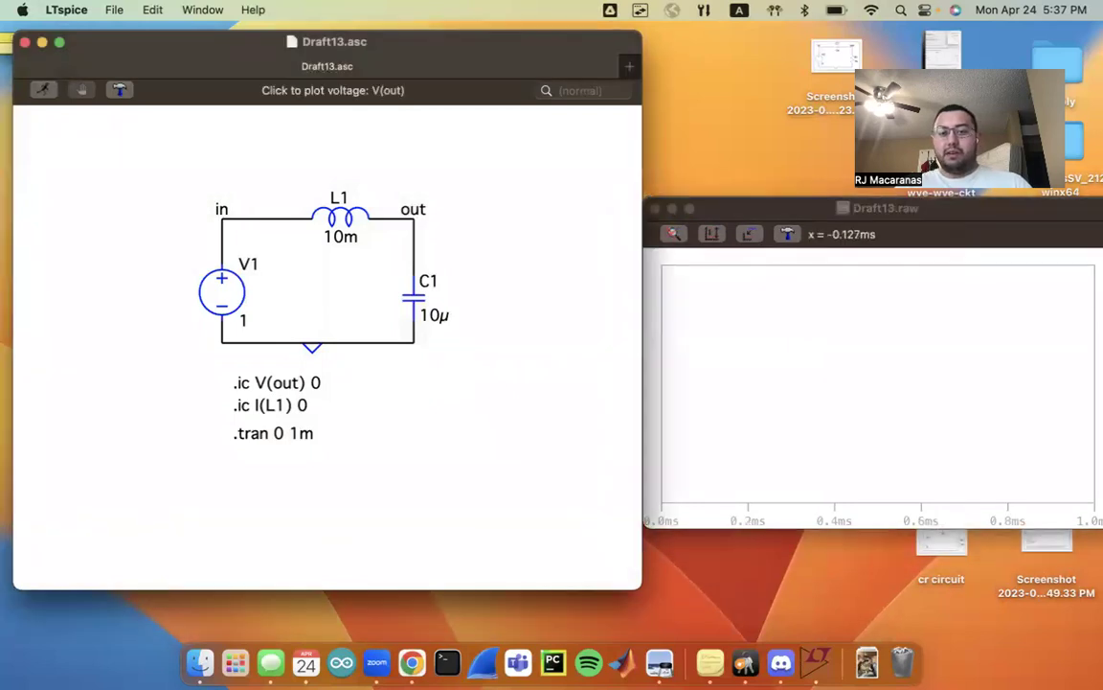
{"action": "left_click", "coordinate": [413, 249]}
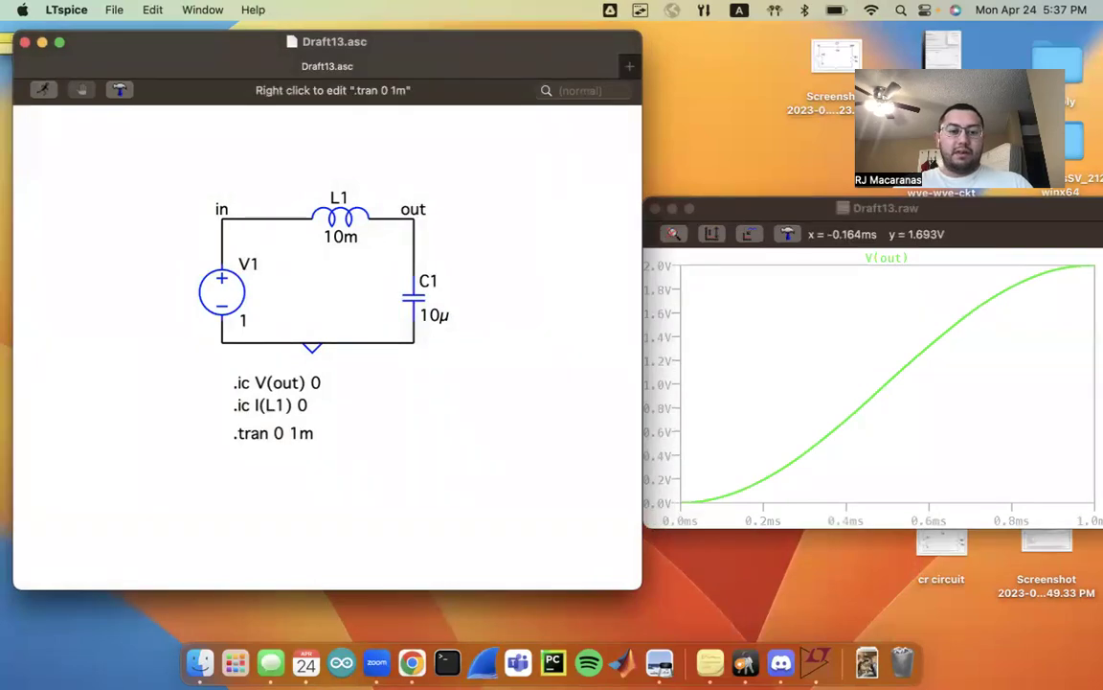
Change the analysis to '.tran 0 2m', rerun, and rearrange the schematic and waveform windows
{"action": "right_click", "coordinate": [273, 433]}
{"action": "key", "text": "BackSpace"}
{"action": "key", "text": "BackSpace"}
{"action": "type", "text": "2m"}
{"action": "key", "text": "Return"}
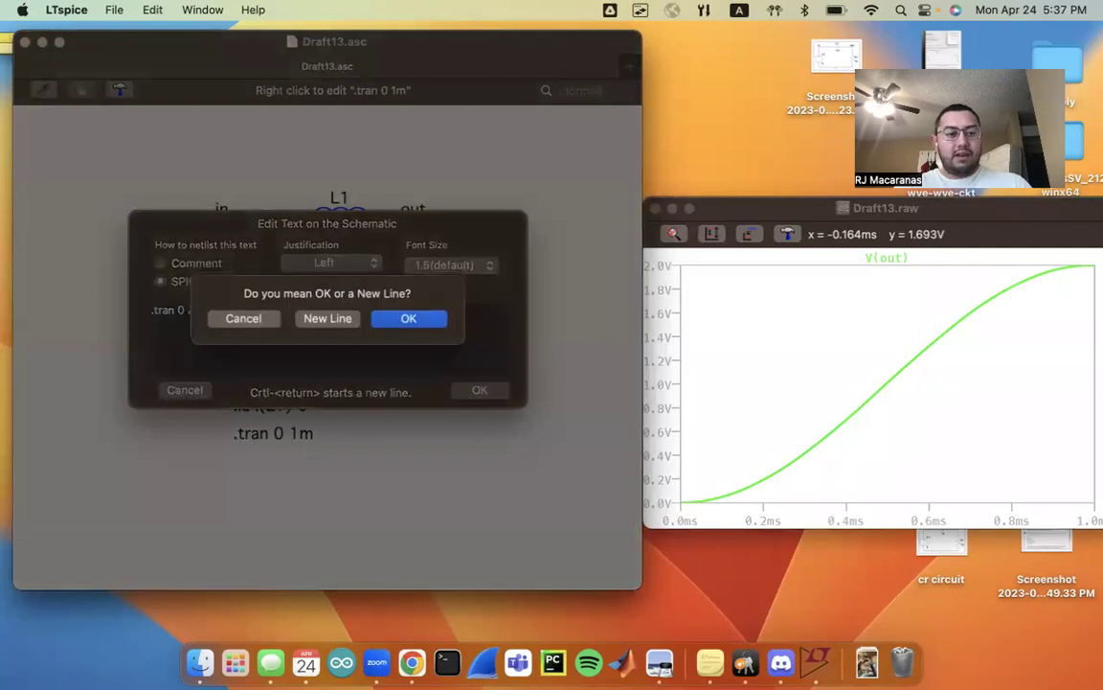
{"action": "key", "text": "Return"}
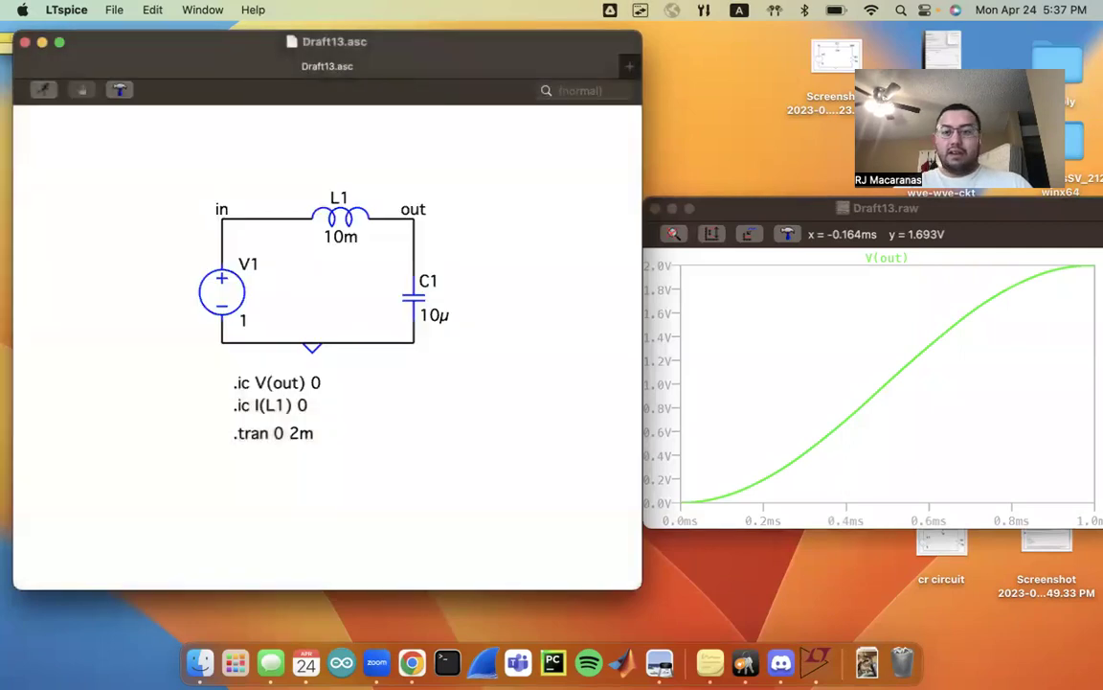
{"action": "key", "text": "super+r"}
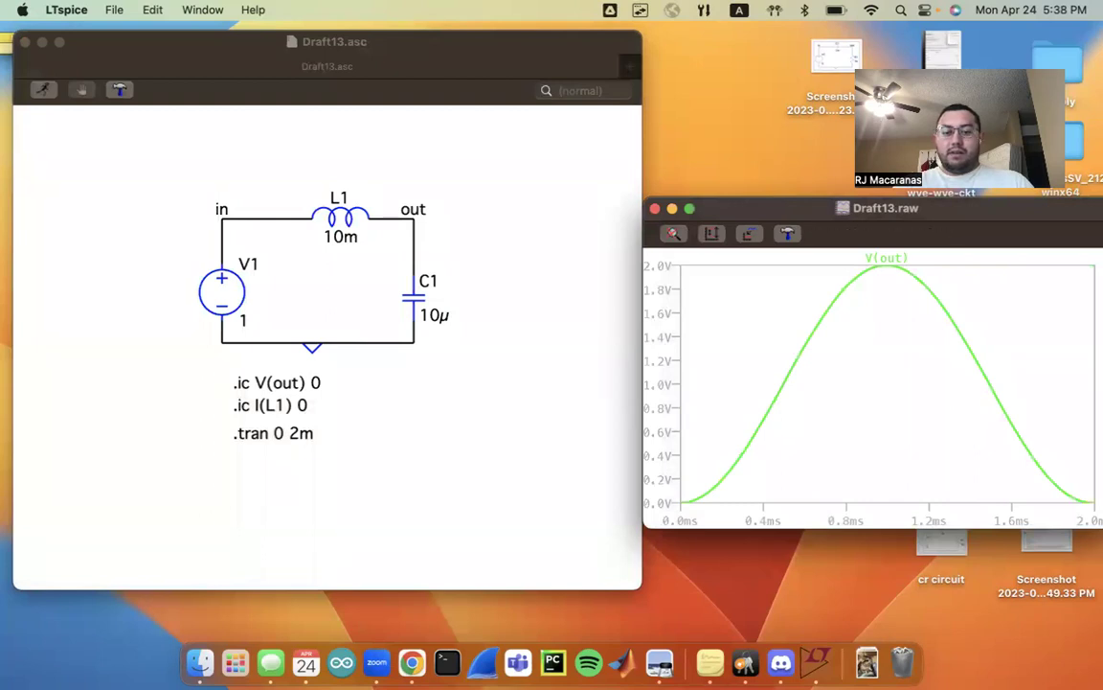
{"action": "left_click_drag", "start_coordinate": [640, 588], "coordinate": [578, 610]}
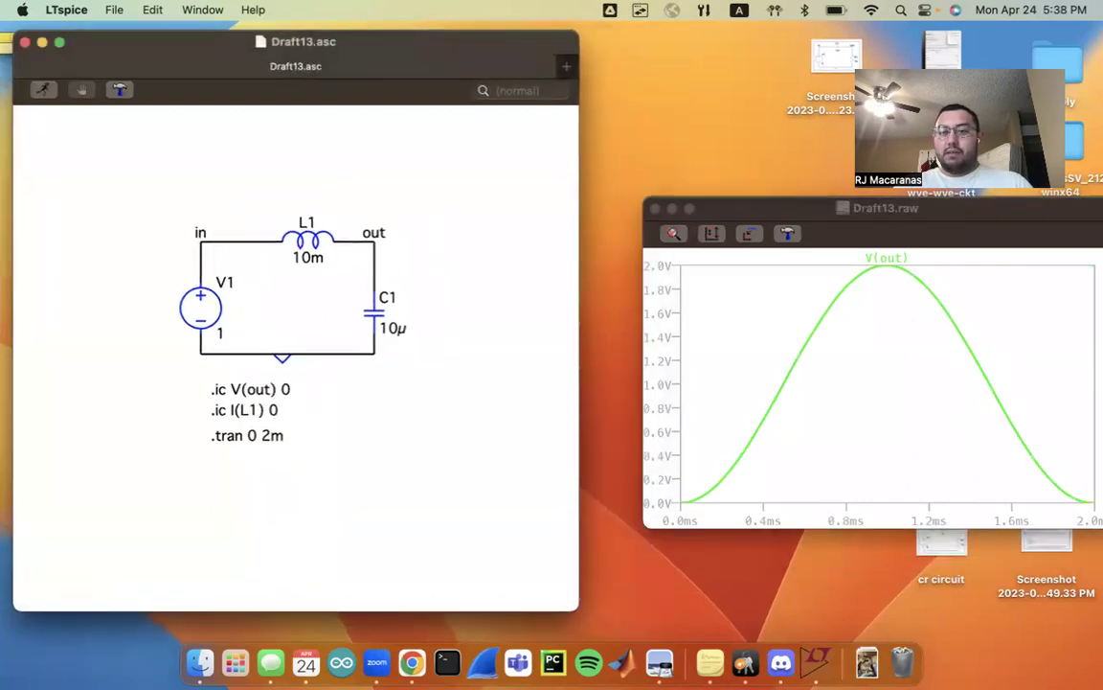
{"action": "left_click_drag", "start_coordinate": [885, 208], "coordinate": [823, 199]}
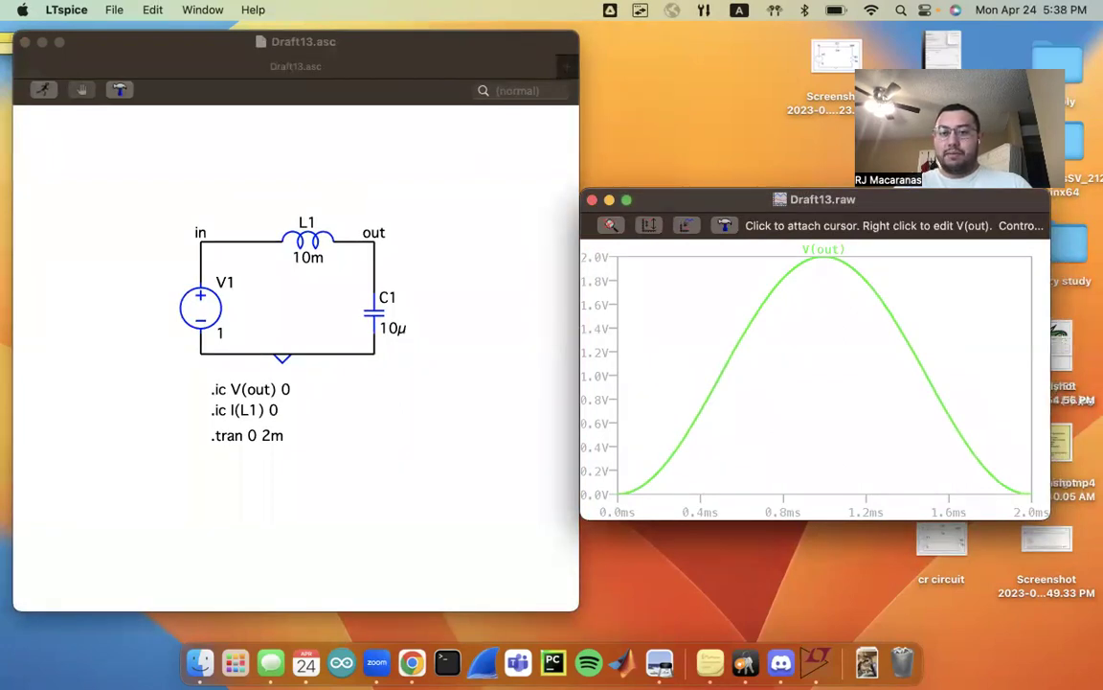
Attach two cursors to V(out), set Cursor 1 at 0 s and Cursor 2 at 2 ms, then move the readout beside the plot
{"action": "left_click", "coordinate": [824, 249]}
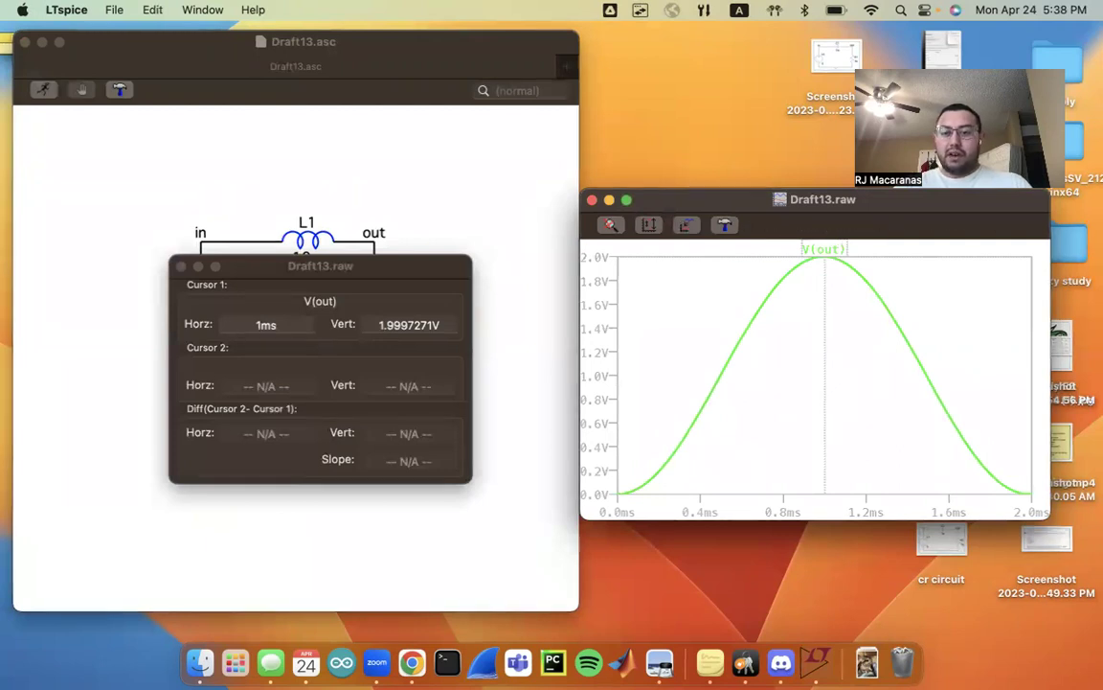
{"action": "left_click_drag", "start_coordinate": [823, 256], "coordinate": [619, 494]}
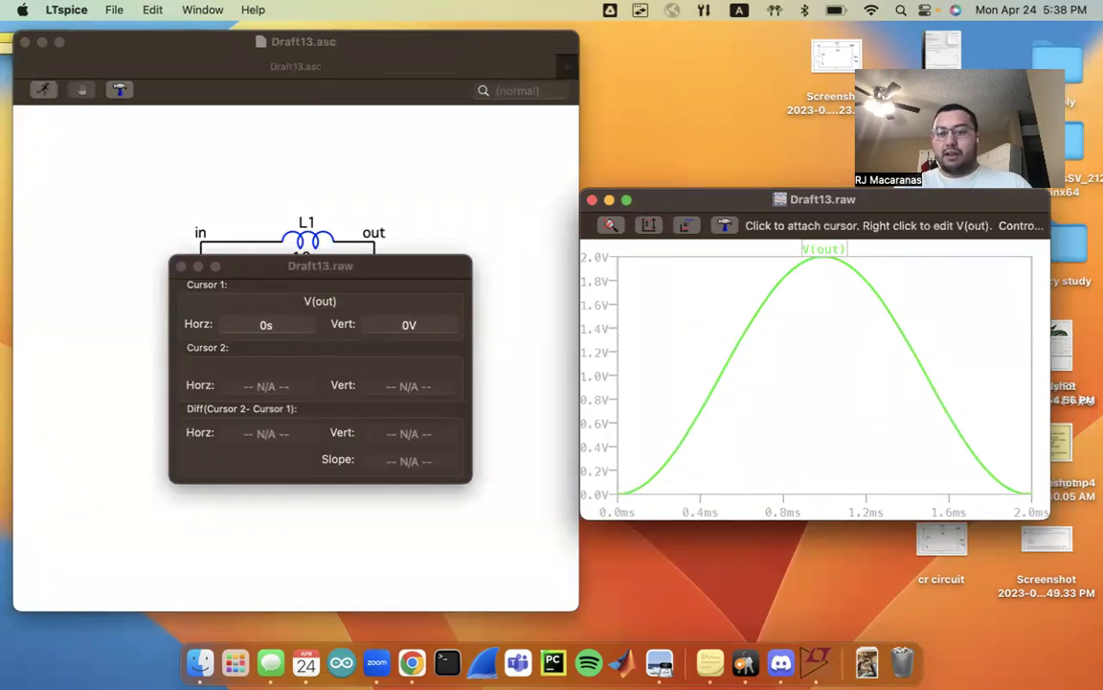
{"action": "left_click", "coordinate": [823, 250]}
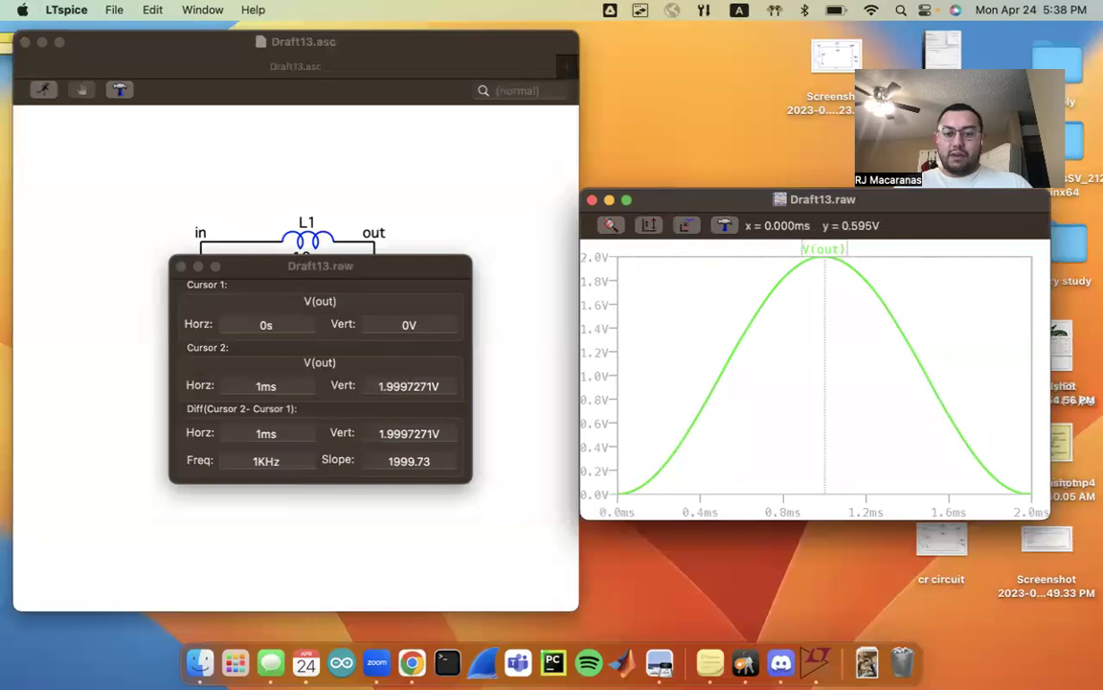
{"action": "mouse_move", "coordinate": [617, 494]}
{"action": "left_mouse_down"}
{"action": "mouse_move", "coordinate": [660, 470]}
{"action": "mouse_move", "coordinate": [685, 436]}
{"action": "mouse_move", "coordinate": [614, 494]}
{"action": "left_mouse_up"}
{"action": "left_click_drag", "start_coordinate": [825, 328], "coordinate": [836, 327]}
{"action": "left_click_drag", "start_coordinate": [836, 259], "coordinate": [1031, 494]}
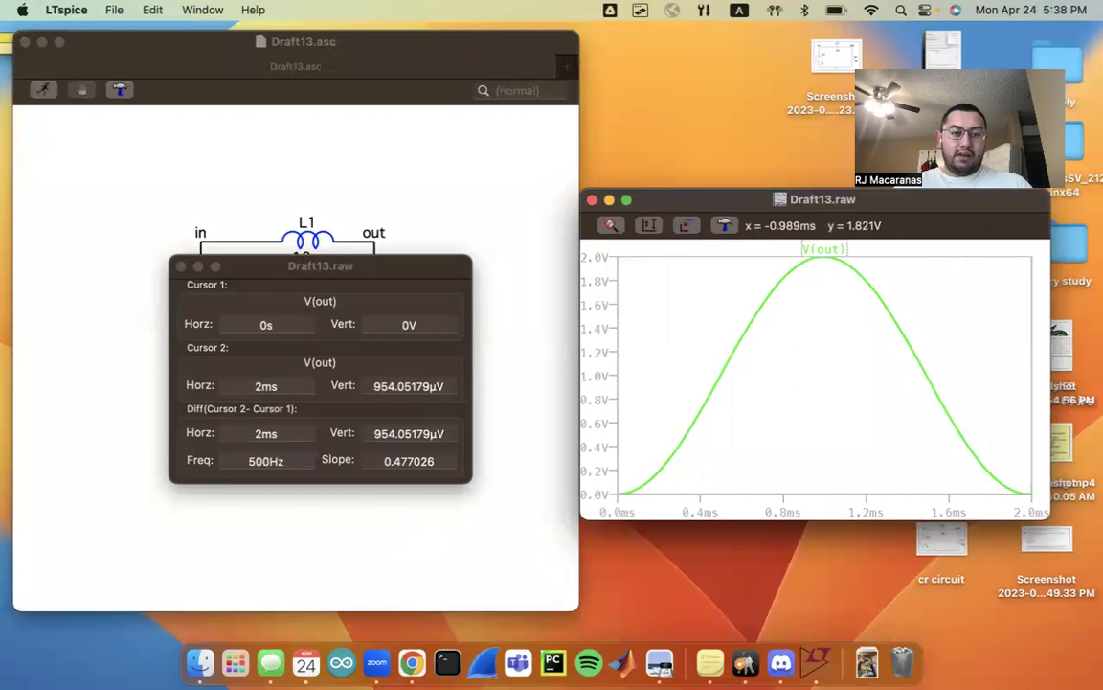
{"action": "left_click_drag", "start_coordinate": [321, 265], "coordinate": [428, 201]}
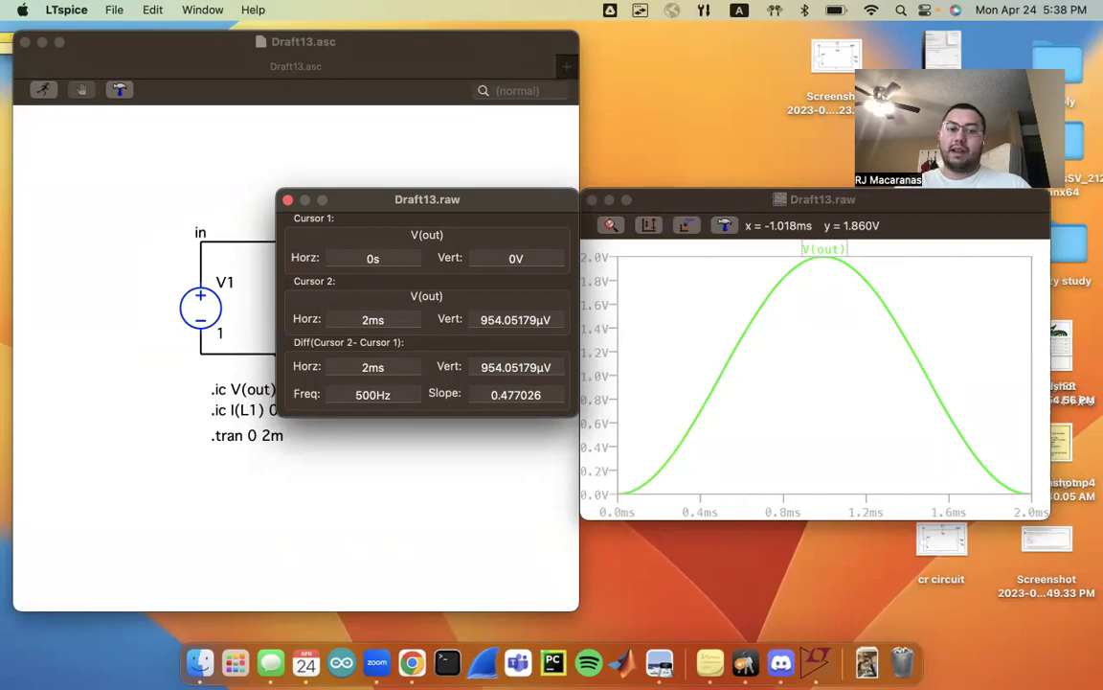
{"action": "key", "text": "super+space"}
{"action": "type", "text": "1/."}
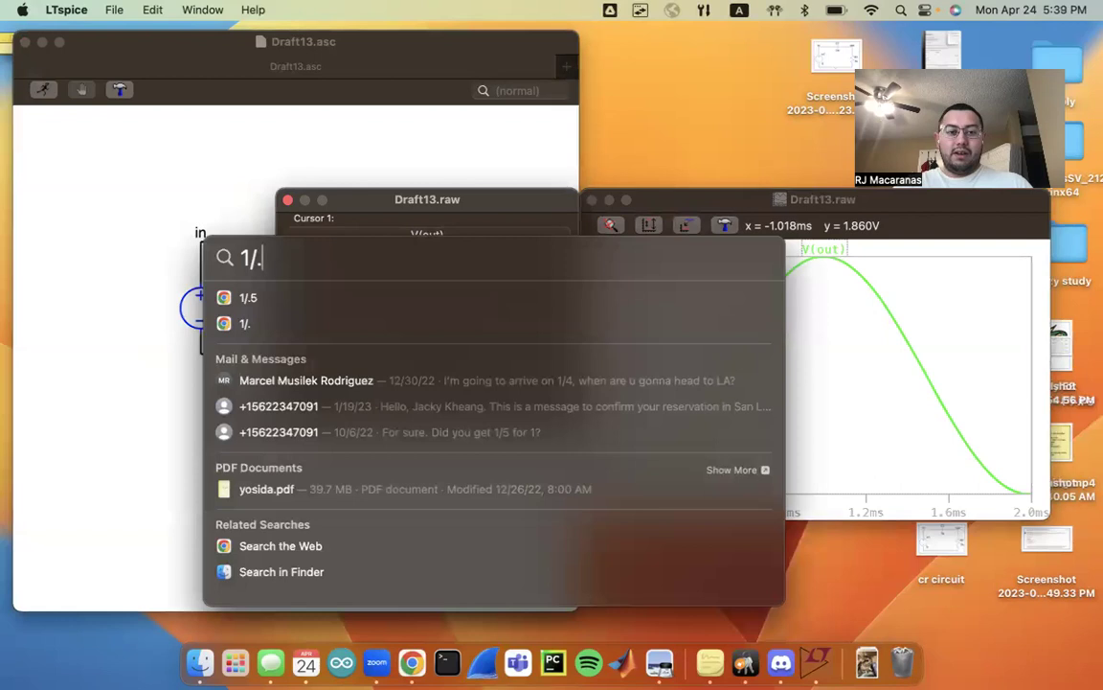
{"action": "type", "text": "2"}
{"action": "key", "text": "BackSpace"}
{"action": "key", "text": "BackSpace"}
{"action": "key", "text": "BackSpace"}
{"action": "key", "text": "BackSpace"}
{"action": "key", "text": "BackSpace"}
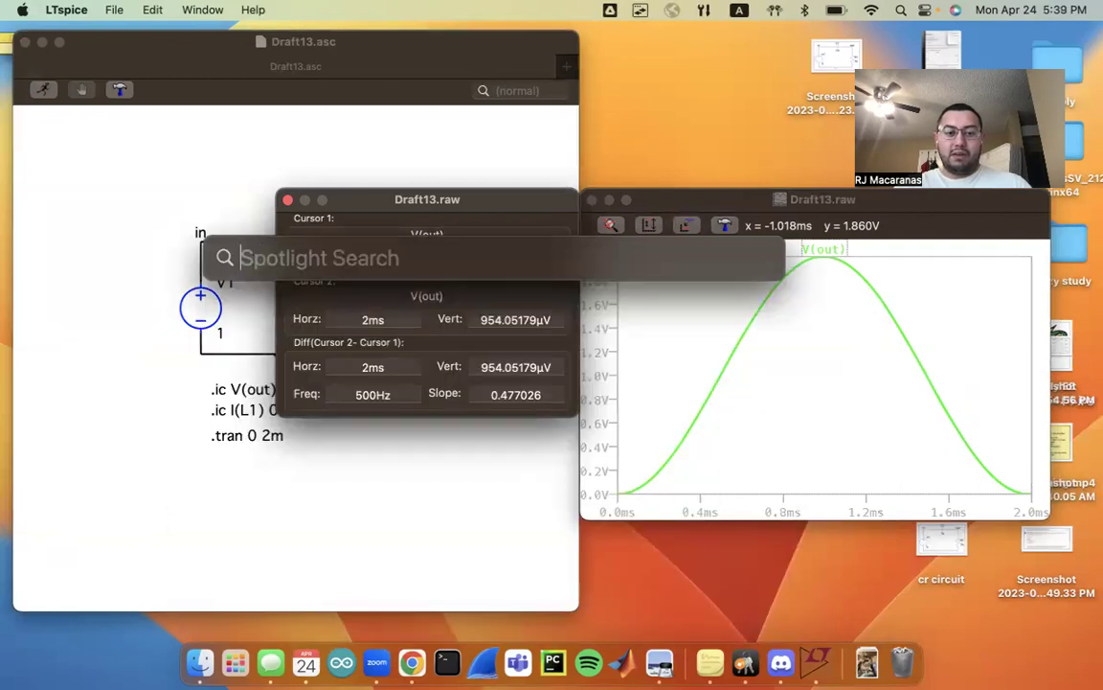
{"action": "type", "text": "1/.002"}
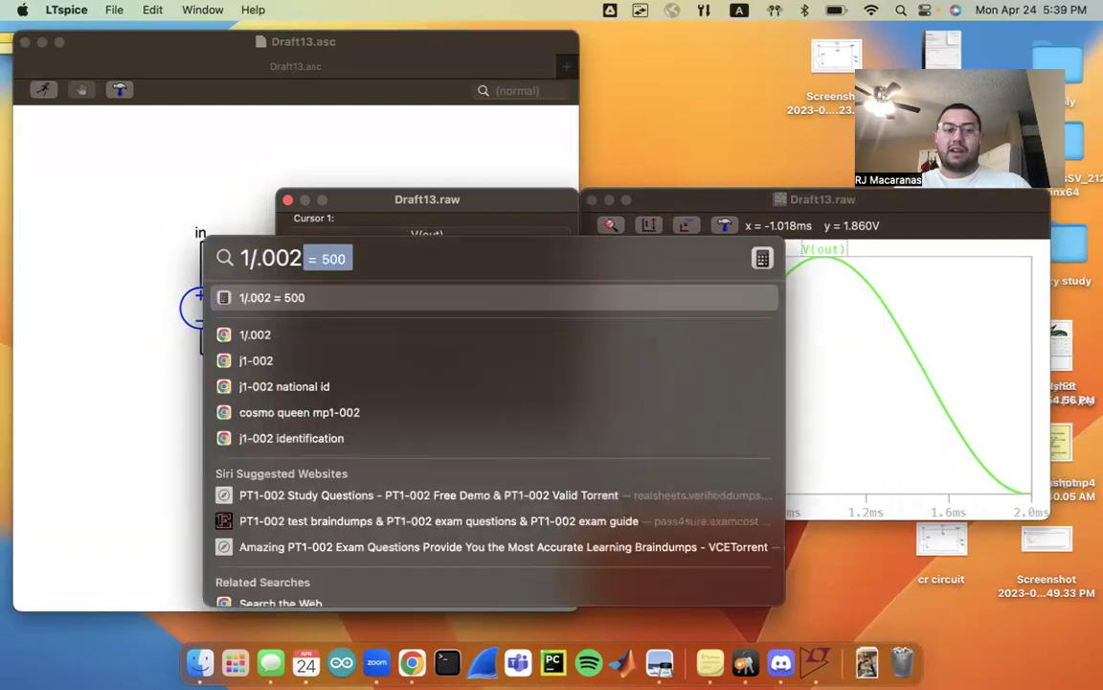
{"action": "key", "text": "BackSpace"}
{"action": "key", "text": "BackSpace"}
{"action": "key", "text": "BackSpace"}
{"action": "key", "text": "BackSpace"}
{"action": "key", "text": "BackSpace"}
{"action": "key", "text": "BackSpace"}
{"action": "key", "text": "Escape"}
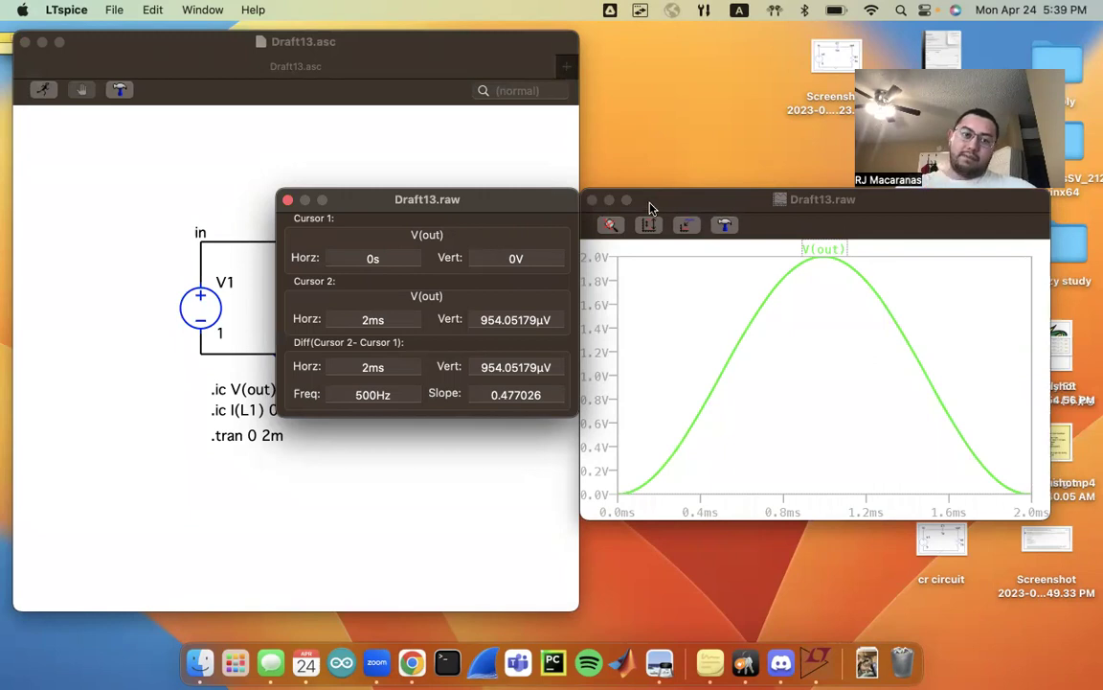
Move the cursor readout over the schematic and place the Draft13.raw V(out) plot up-left, in front
{"action": "left_click_drag", "start_coordinate": [436, 197], "coordinate": [739, 76]}
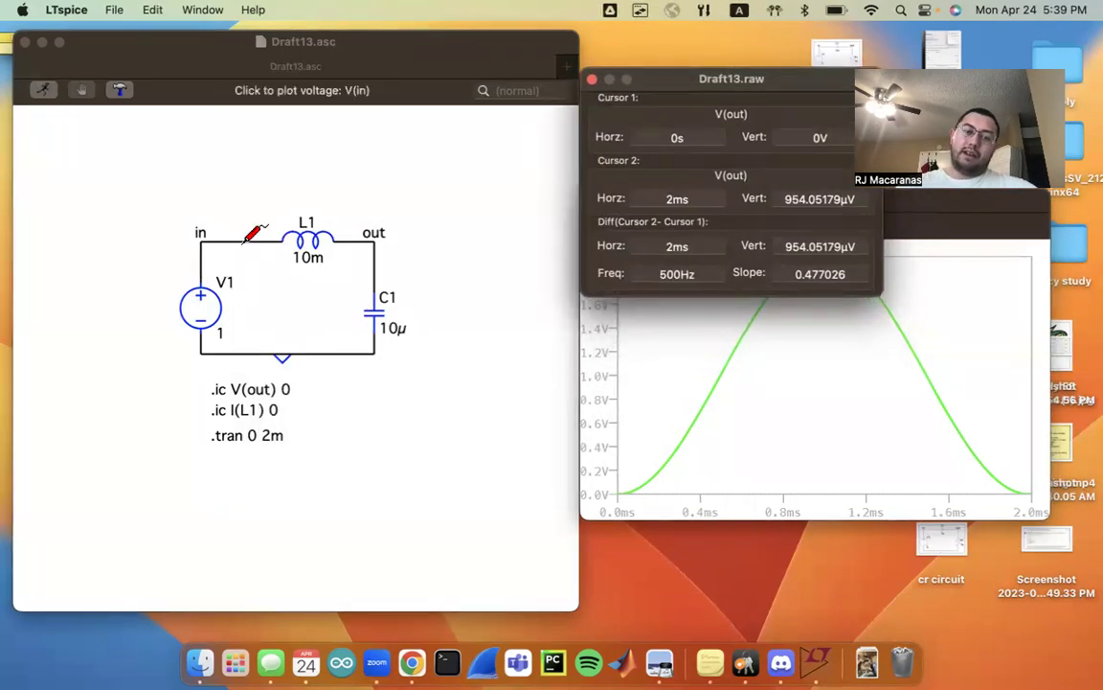
{"action": "left_click_drag", "start_coordinate": [820, 84], "coordinate": [593, 367]}
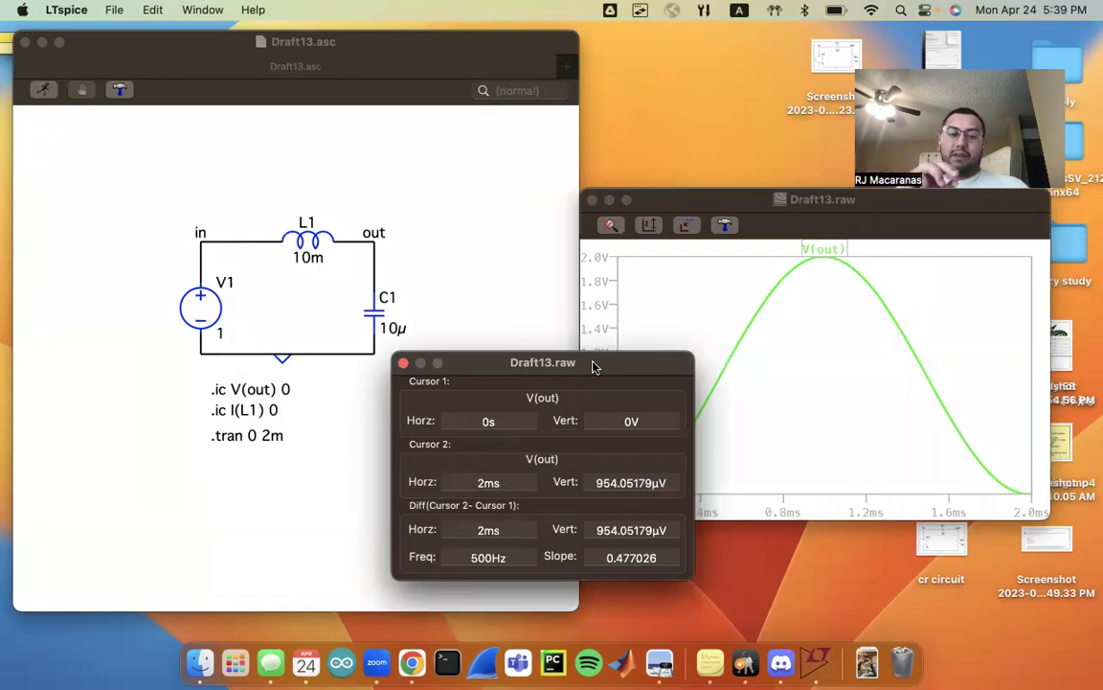
{"action": "left_click_drag", "start_coordinate": [594, 367], "coordinate": [506, 247]}
{"action": "left_click_drag", "start_coordinate": [741, 202], "coordinate": [546, 124]}
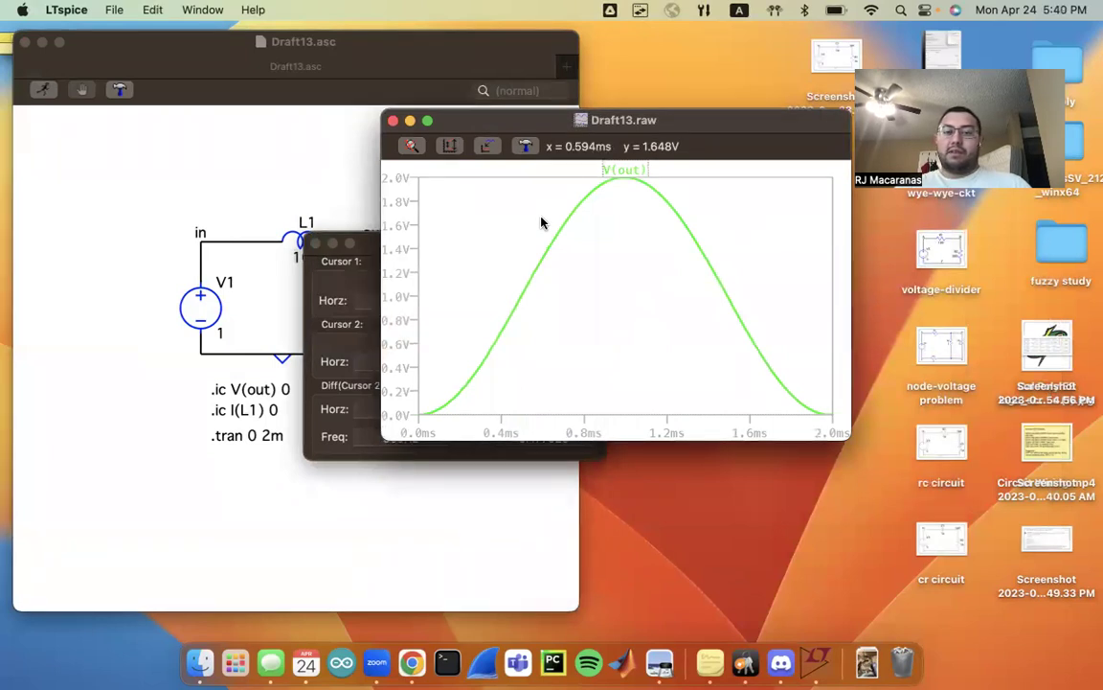
{"action": "left_click_drag", "start_coordinate": [772, 123], "coordinate": [877, 127]}
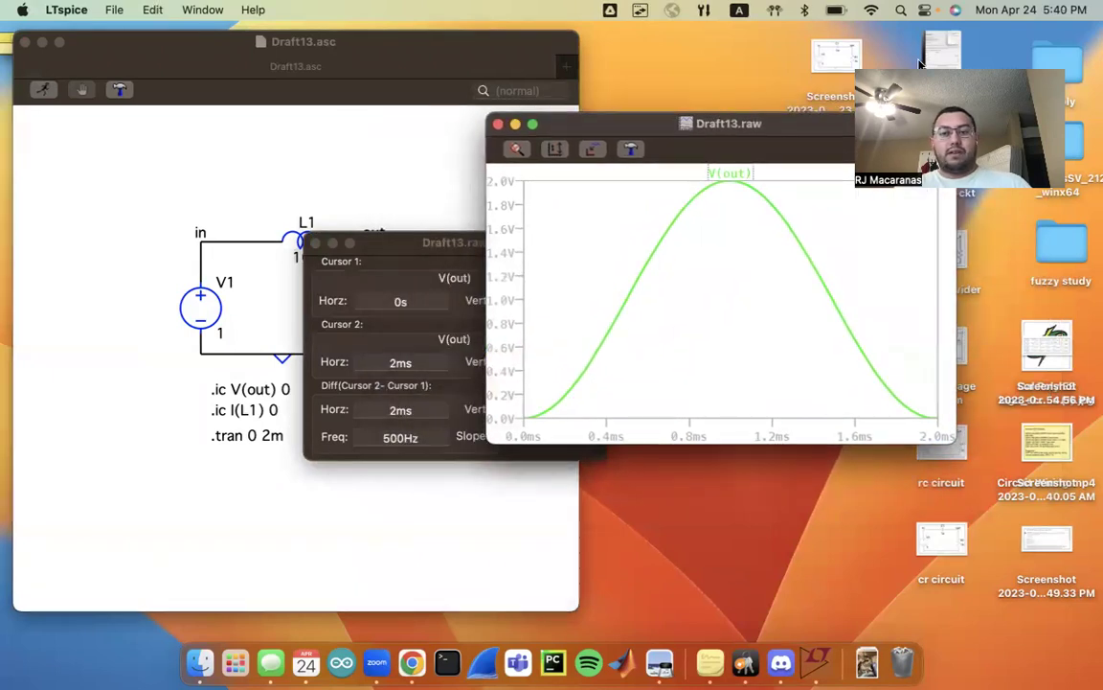